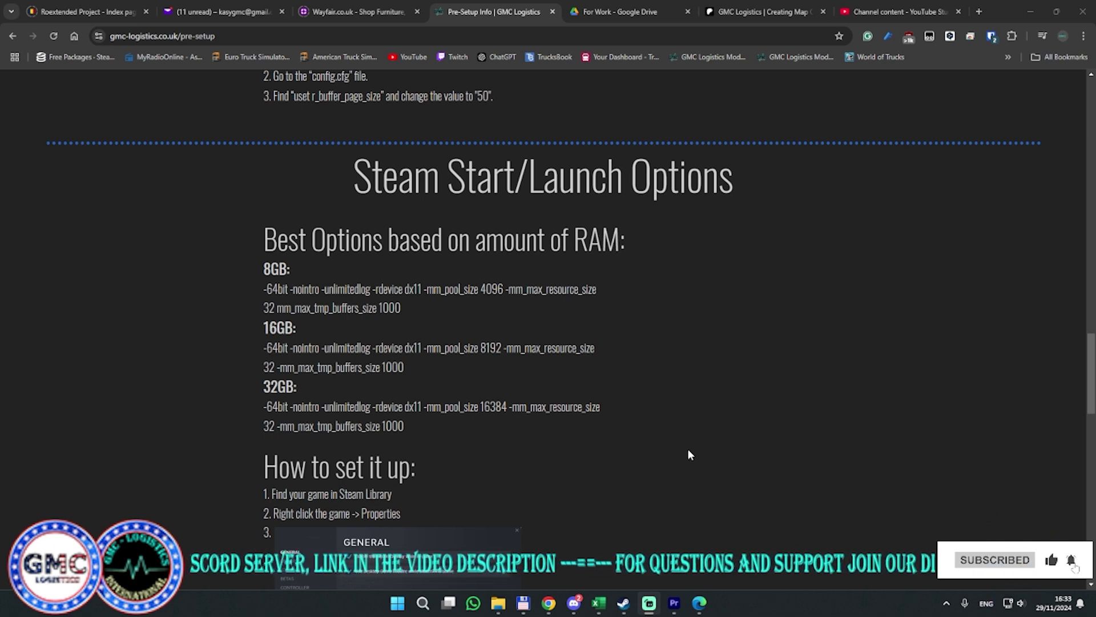
- Delete all existing launch options from Euro Truck Simulator 2's Steam properties, leaving the field empty
left_click(624, 606)
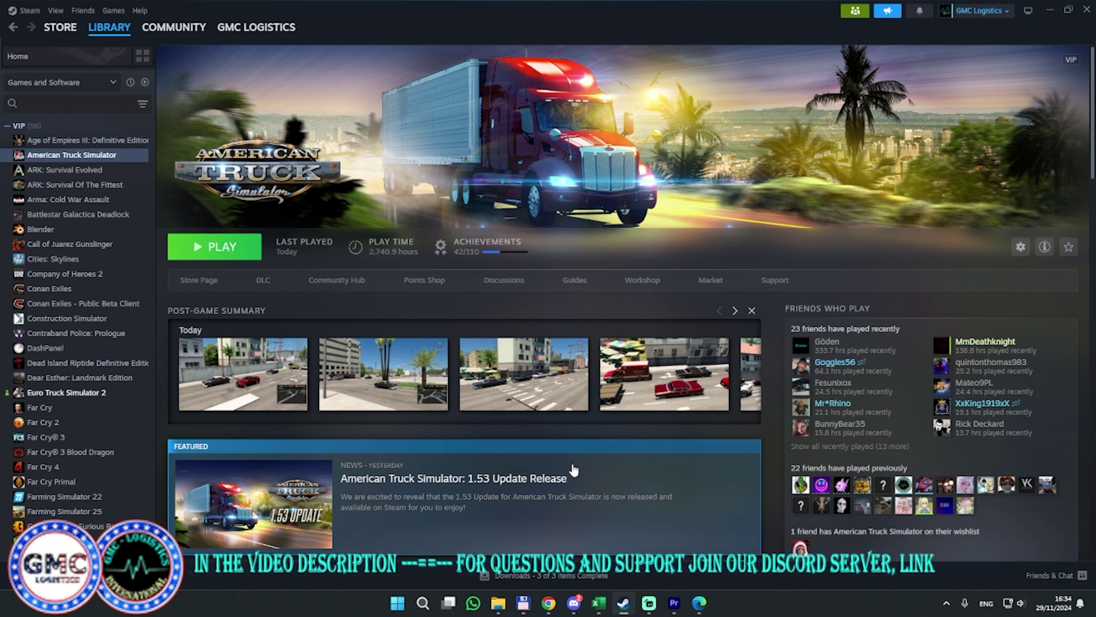
left_click(85, 393)
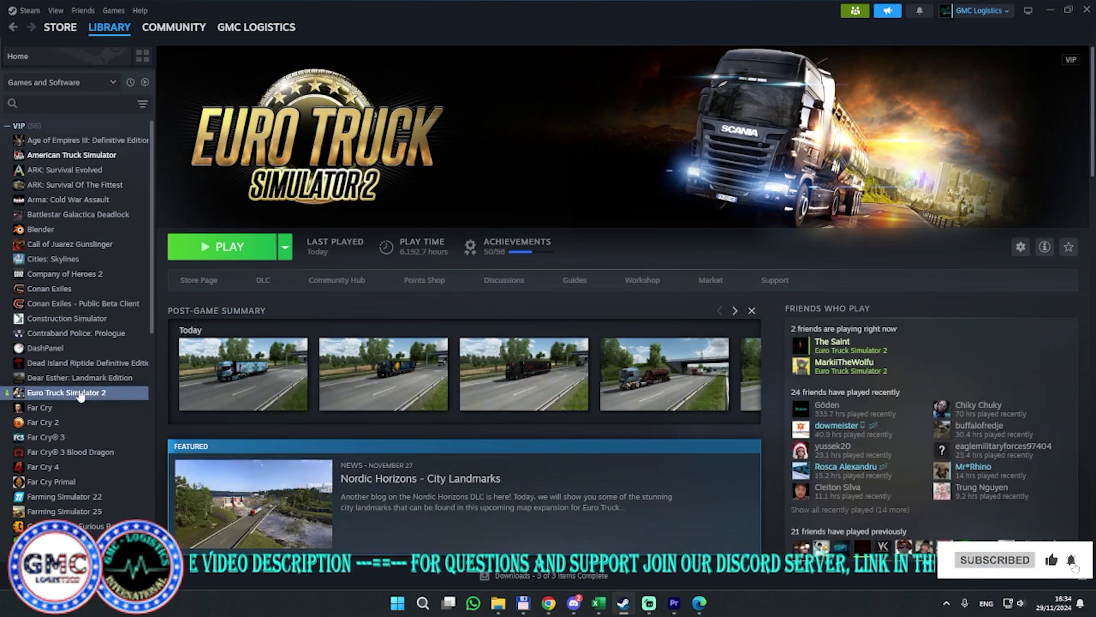
right_click(80, 394)
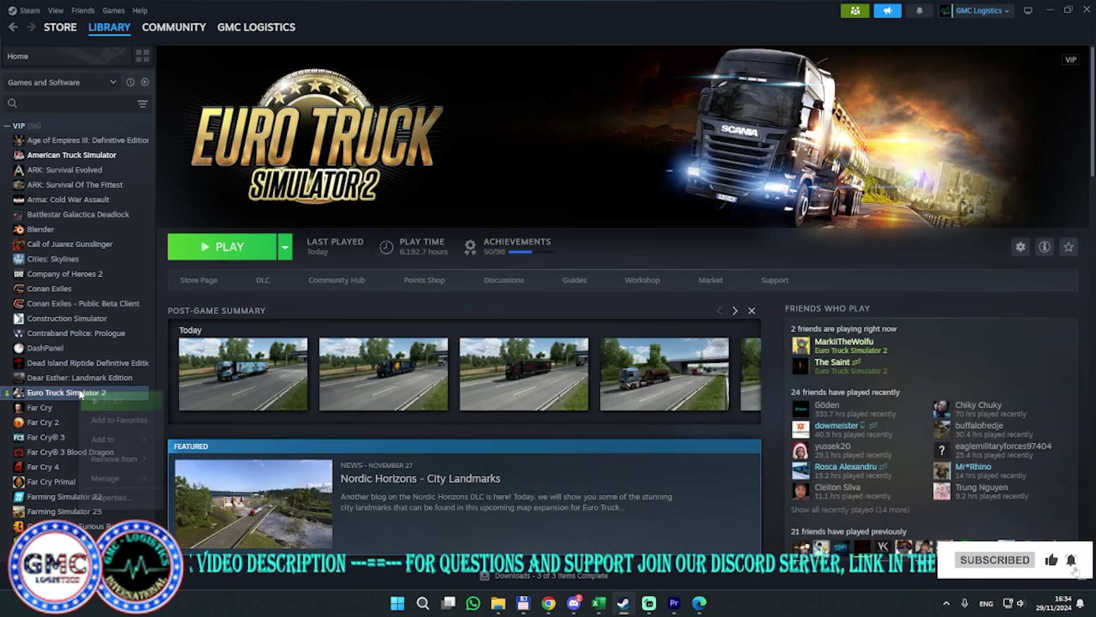
left_click(108, 497)
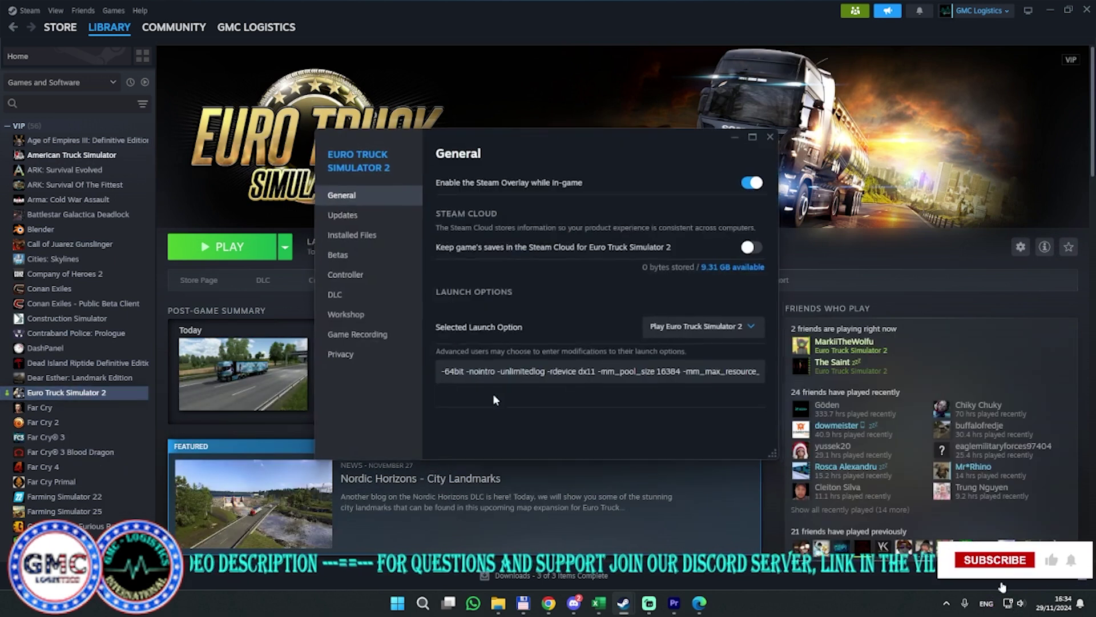
triple_click(594, 381)
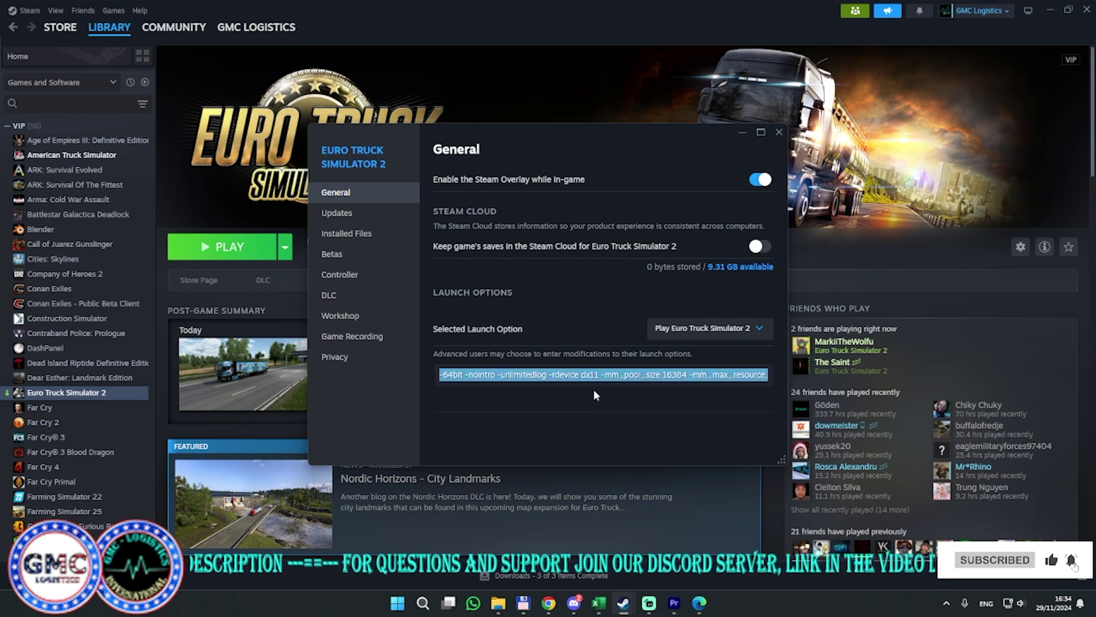
key("BackSpace")
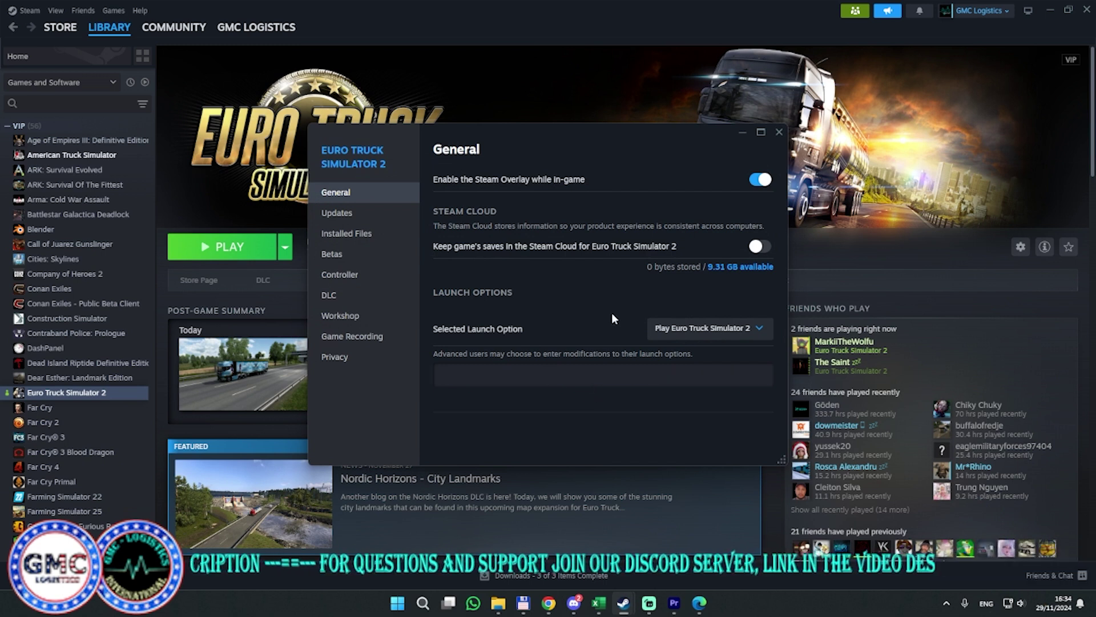
left_click(778, 135)
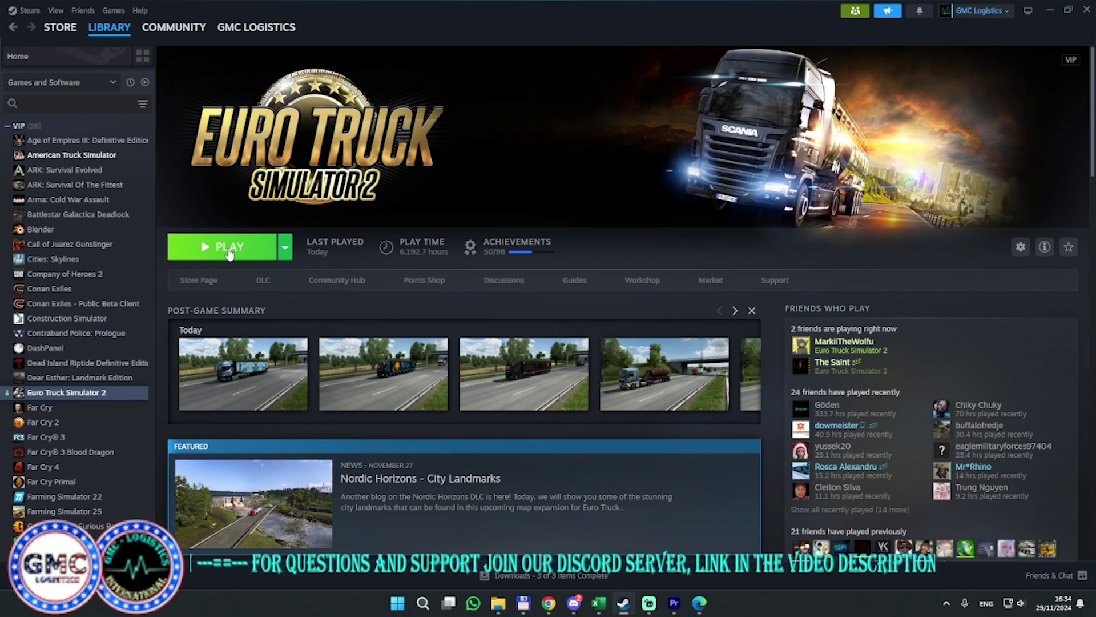
- Launch Euro Truck Simulator 2 to its main menu, accepting the SDK and offline notices, then quit
left_click(228, 250)
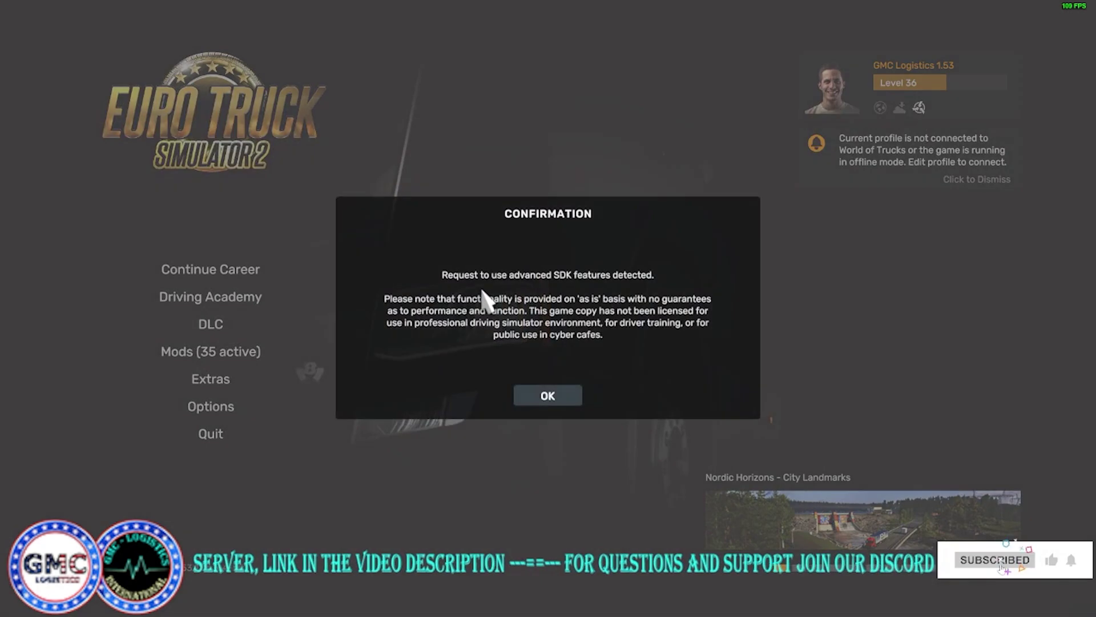
left_click(548, 399)
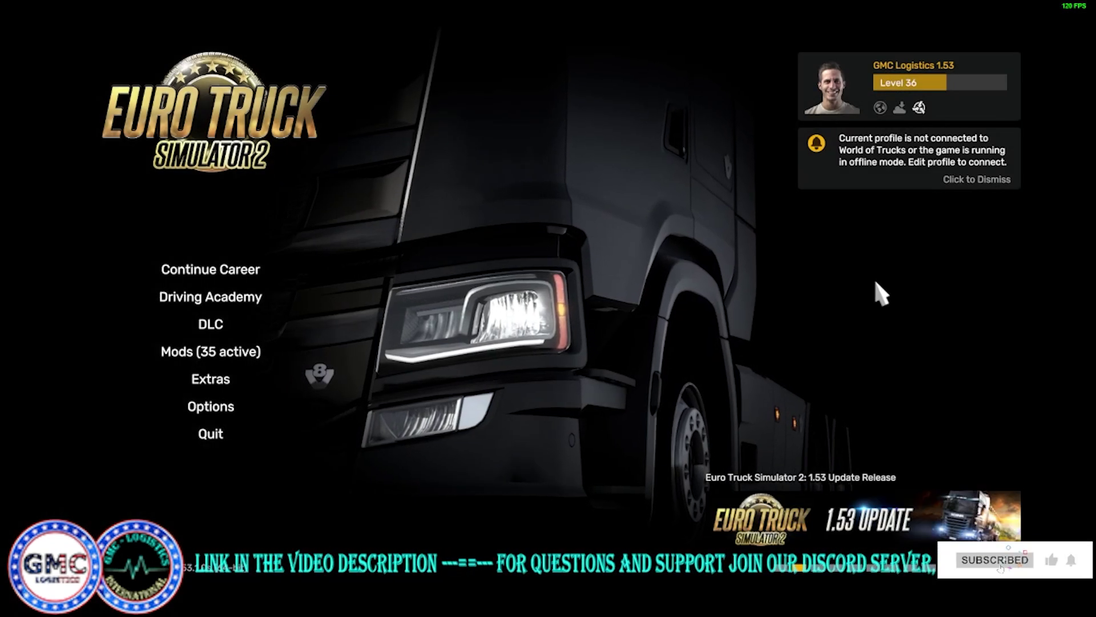
left_click(963, 141)
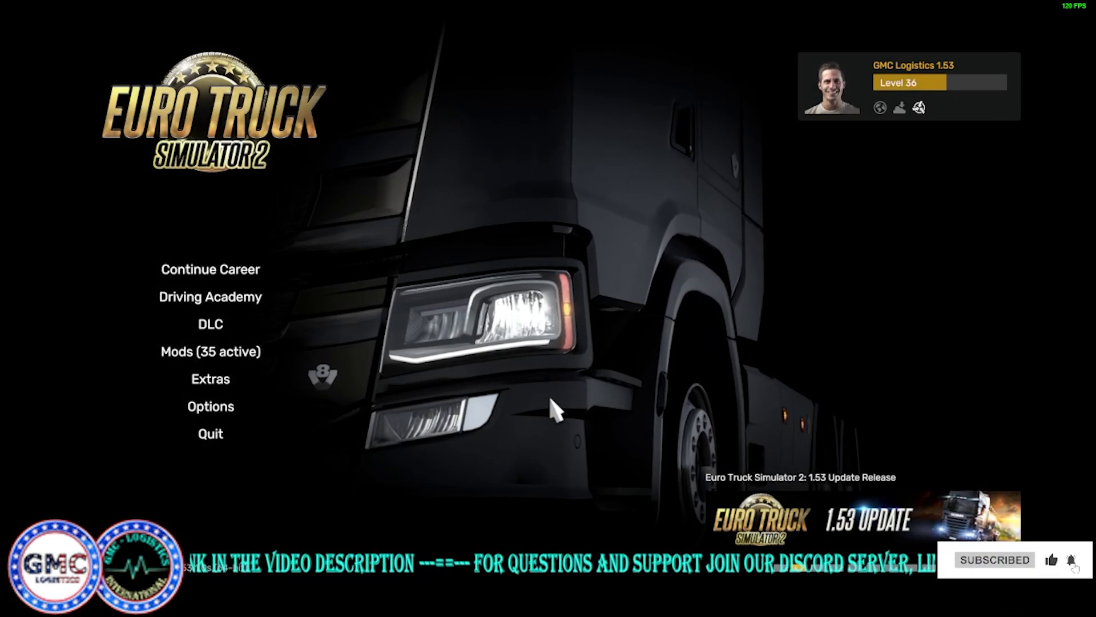
left_click(197, 441)
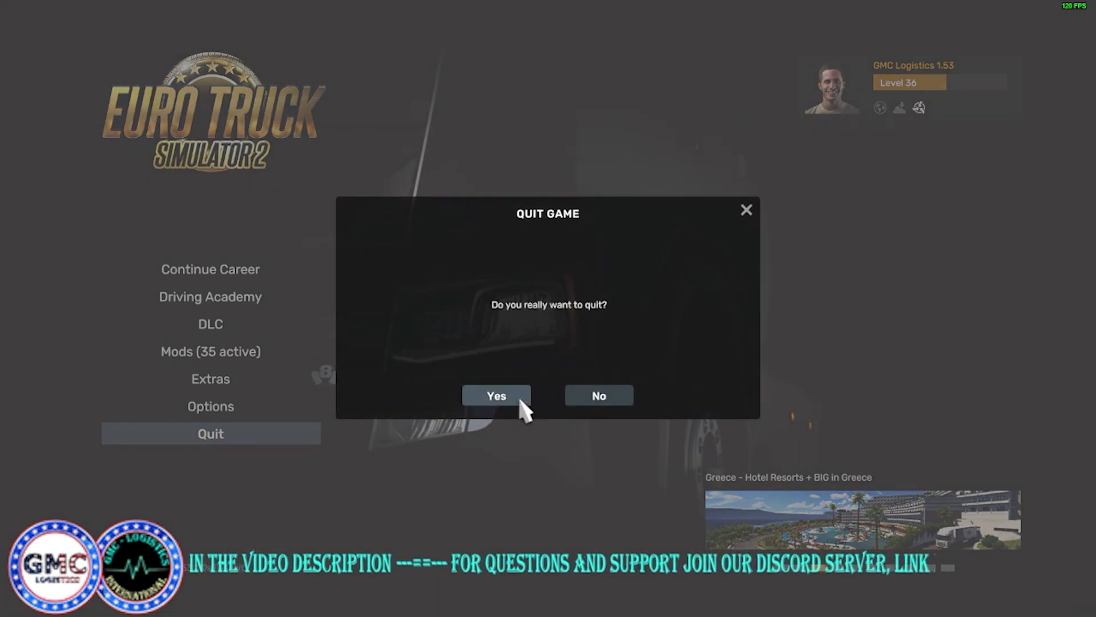
left_click(526, 399)
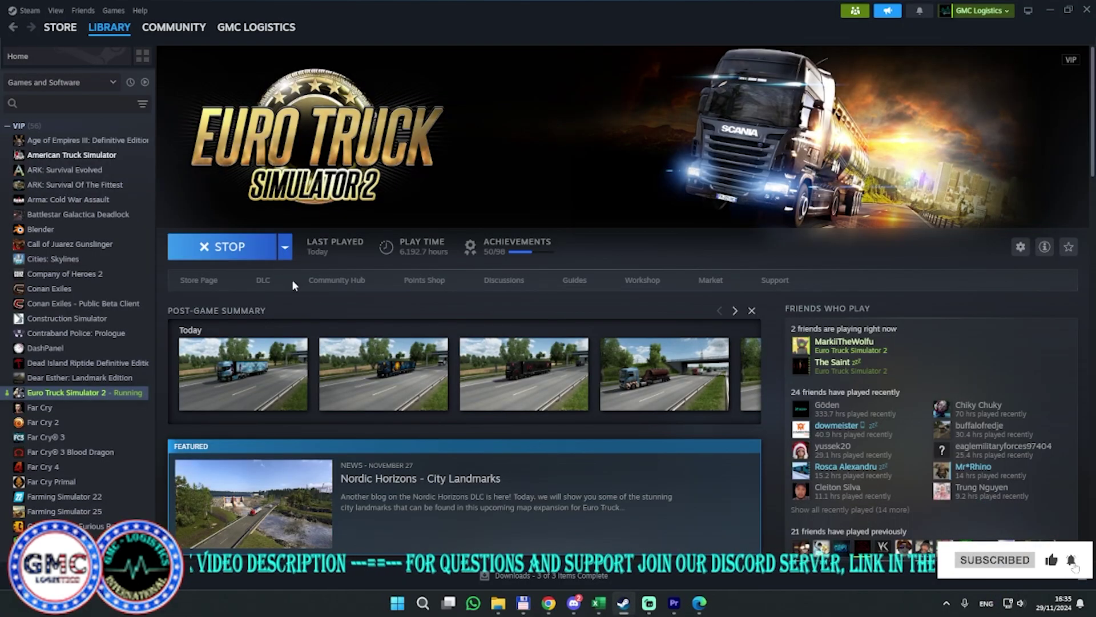
- Wait for the game to fully close, then return to the GMC Logistics page in Chrome
mouse_move(383, 351)
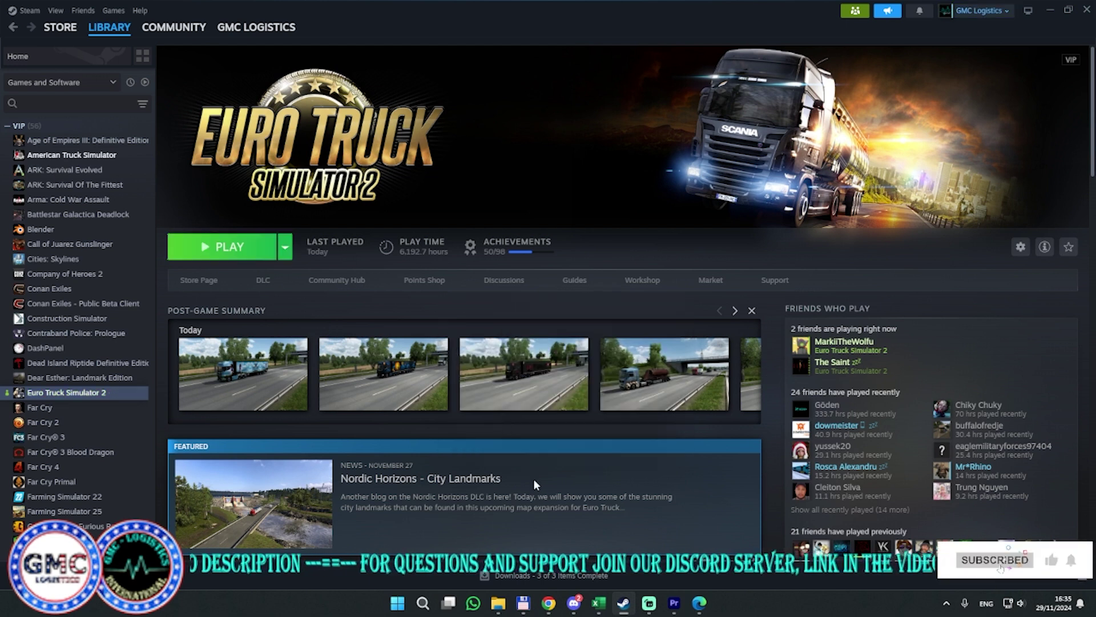
key("alt+Tab")
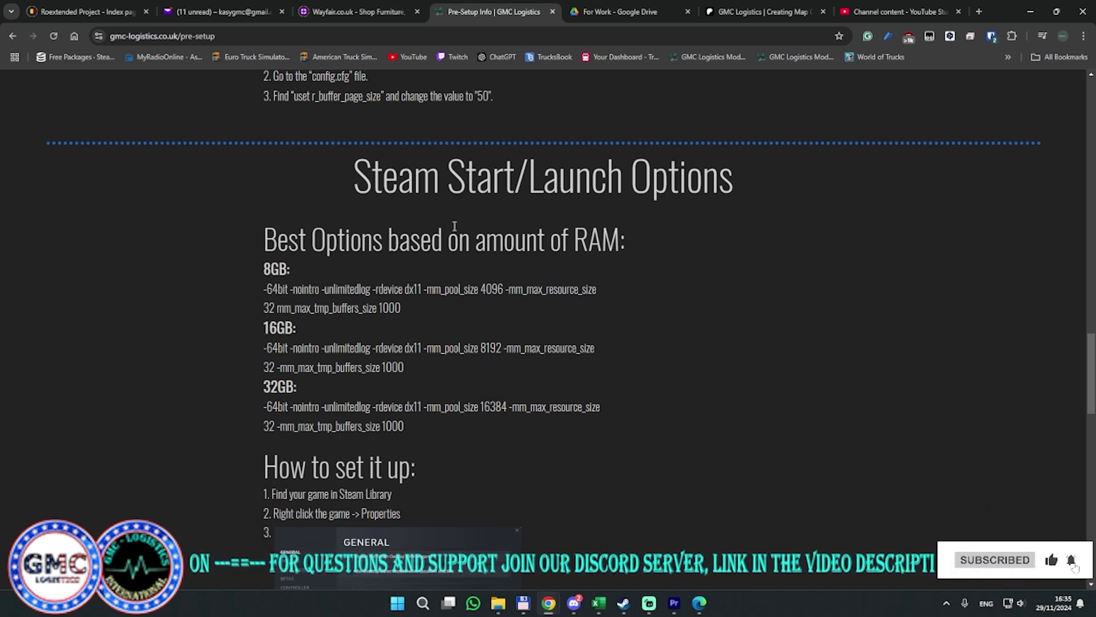
- Close the webmail tab and go back to the AfroEuroAsia 1.52 combo page
left_click(281, 12)
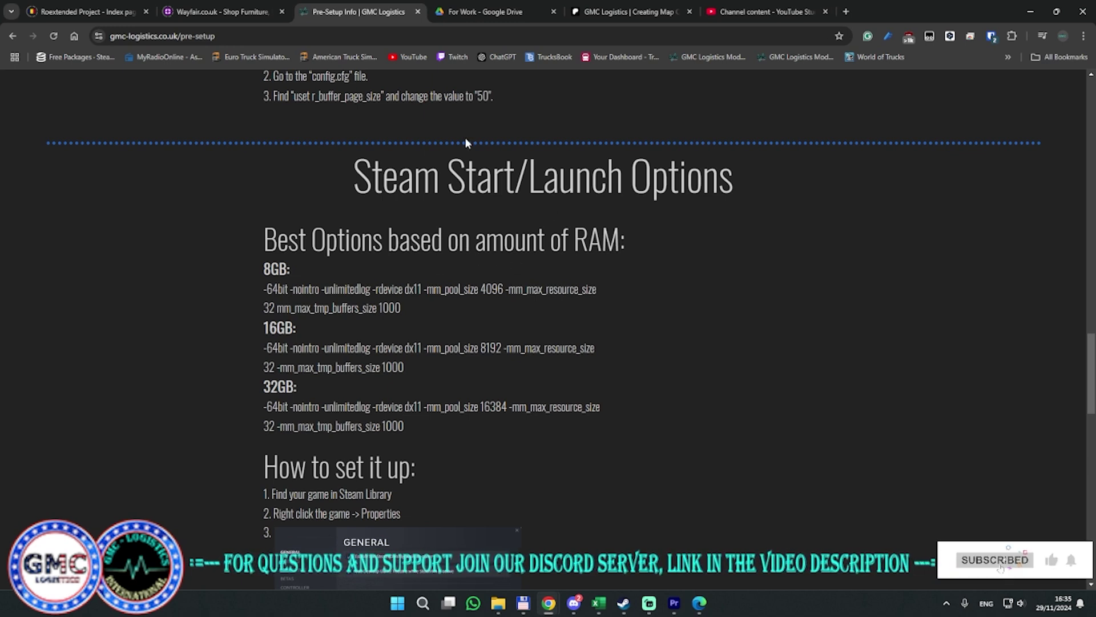
scroll(616, 246, "up", 20)
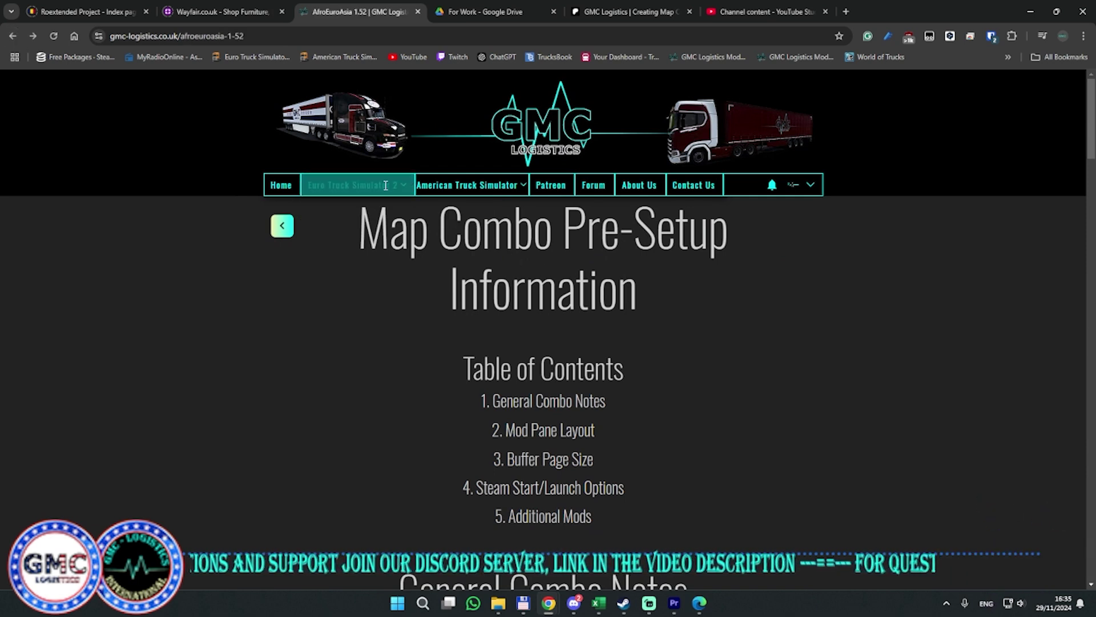
left_click(282, 226)
- Open the Ultimate 1.52 map combo page via American Truck Simulator > Map Combos > 1.52
mouse_move(352, 185)
mouse_move(337, 208)
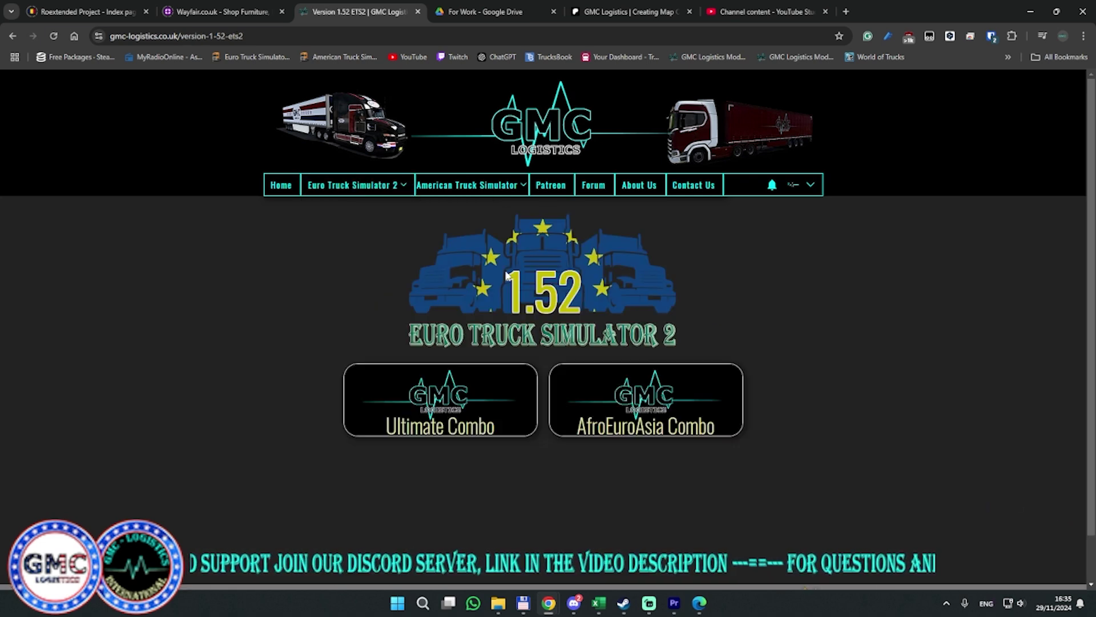
mouse_move(523, 189)
mouse_move(474, 209)
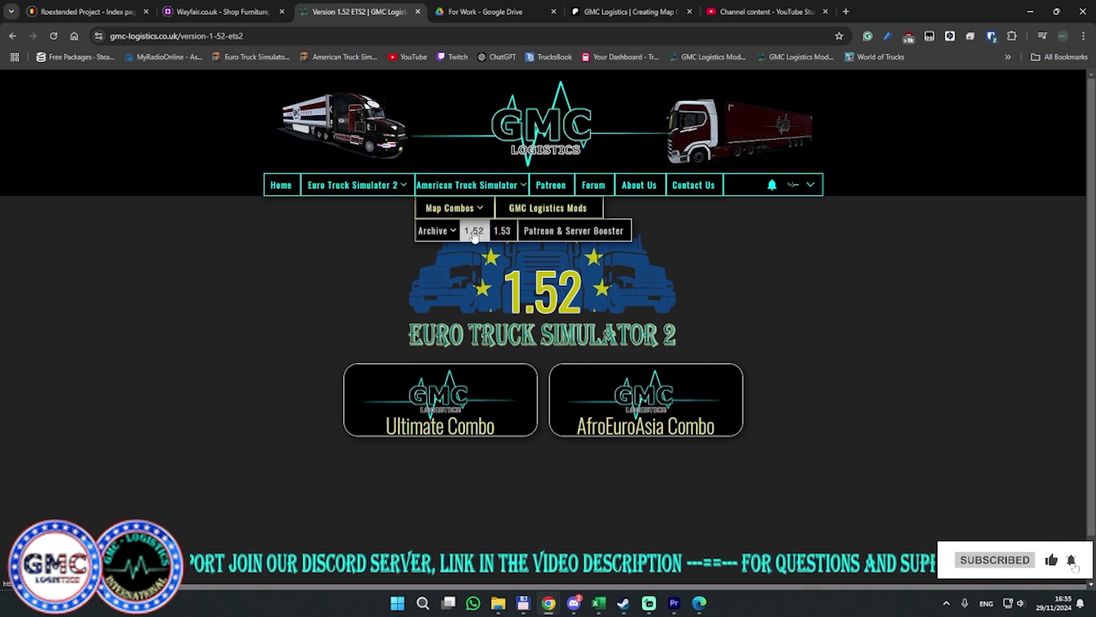
left_click(474, 232)
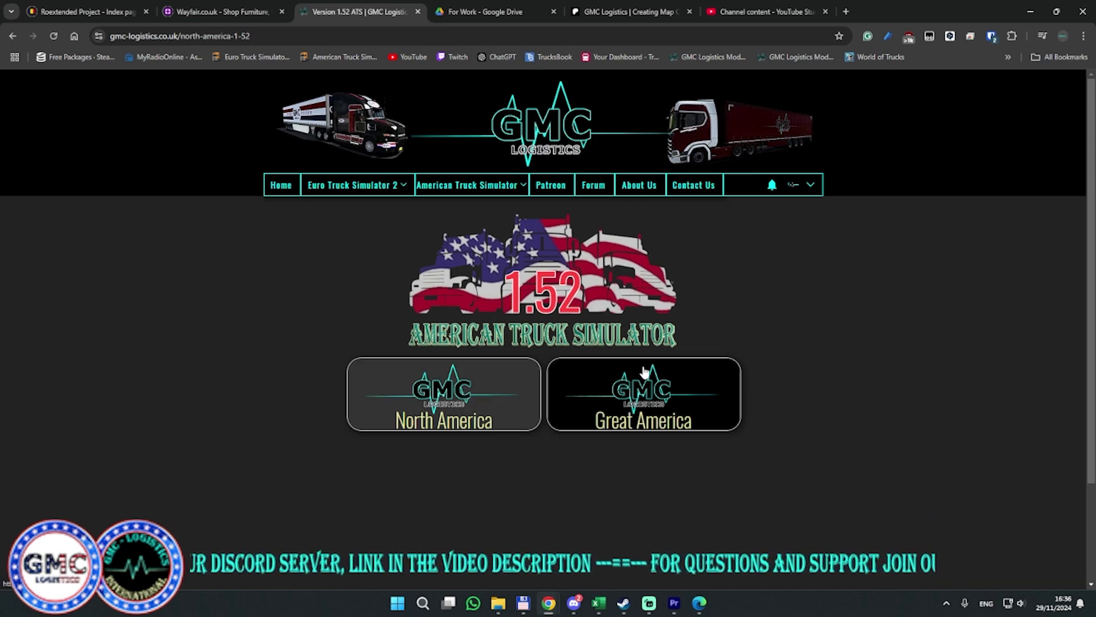
left_click(499, 368)
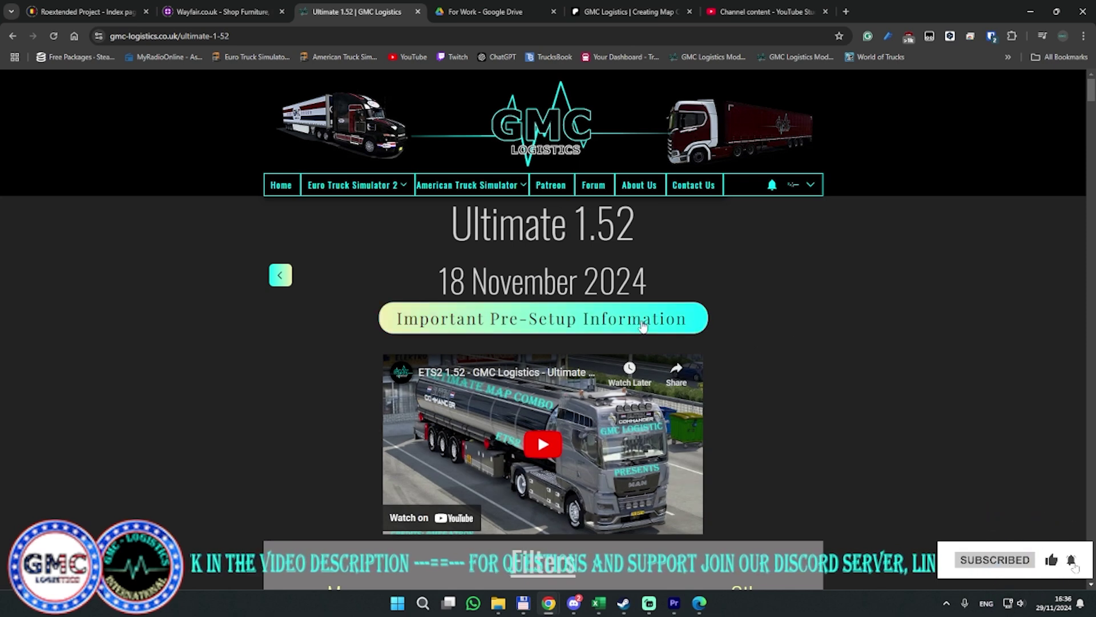
- Open Important Pre-Setup Information and scroll to the 8GB, 16GB and 32GB Steam launch options
left_click(595, 318)
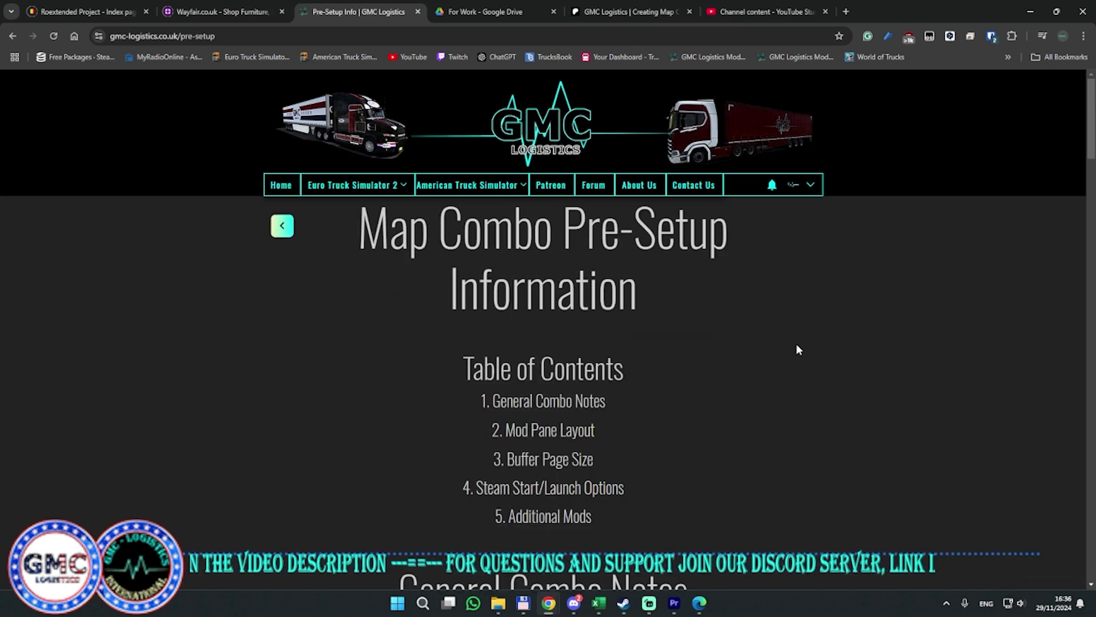
scroll(798, 348, "down", 12)
scroll(812, 349, "up", 6)
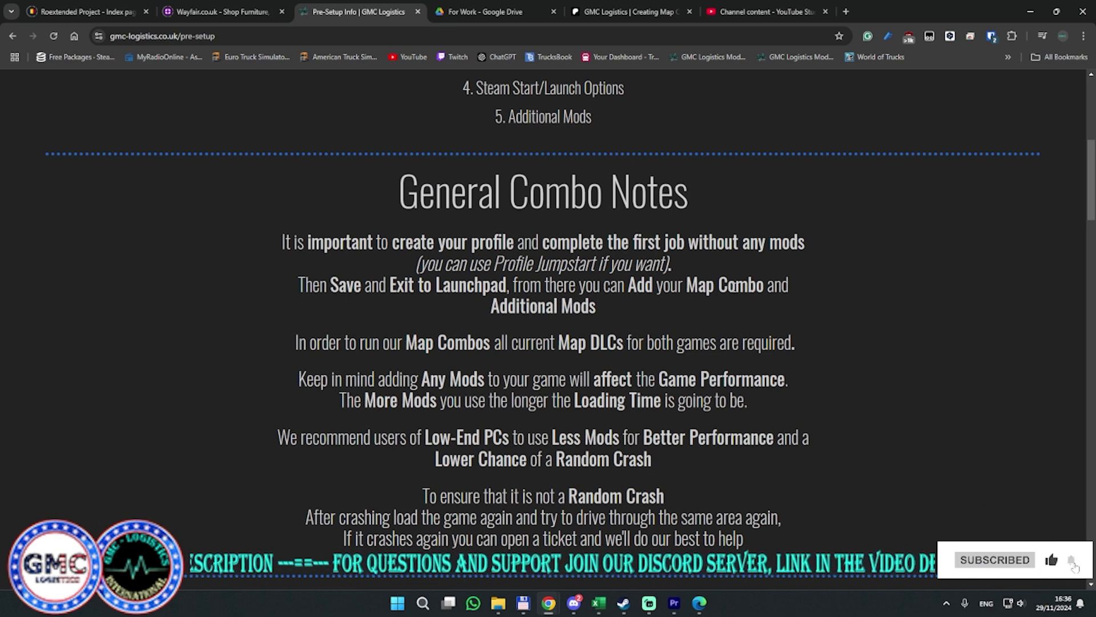
scroll(734, 288, "down", 3)
scroll(734, 289, "up", 3)
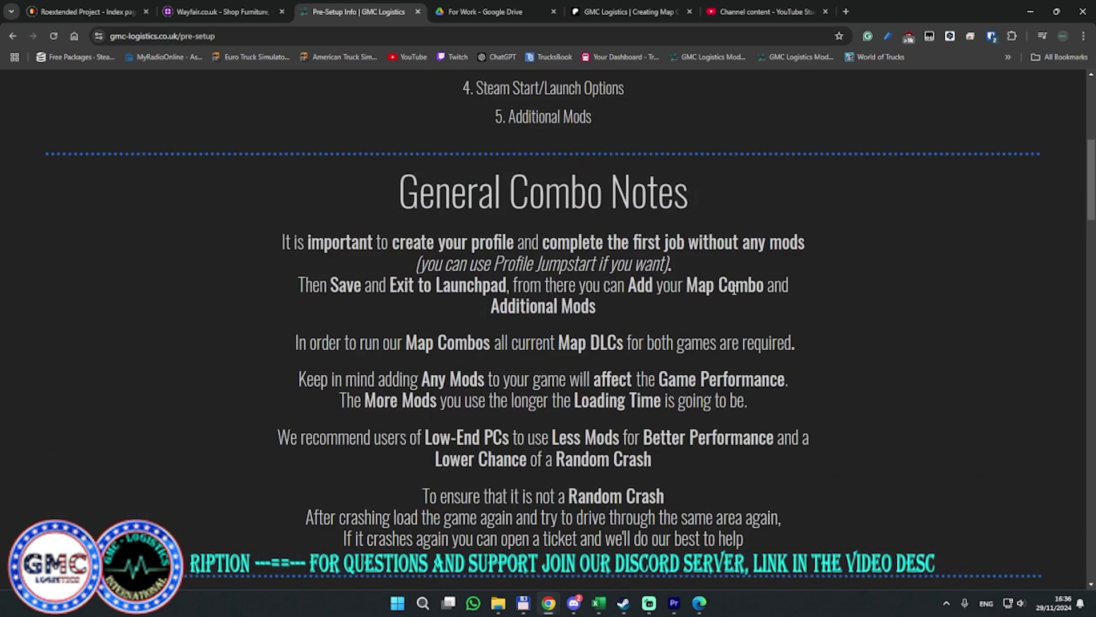
scroll(735, 288, "down", 9)
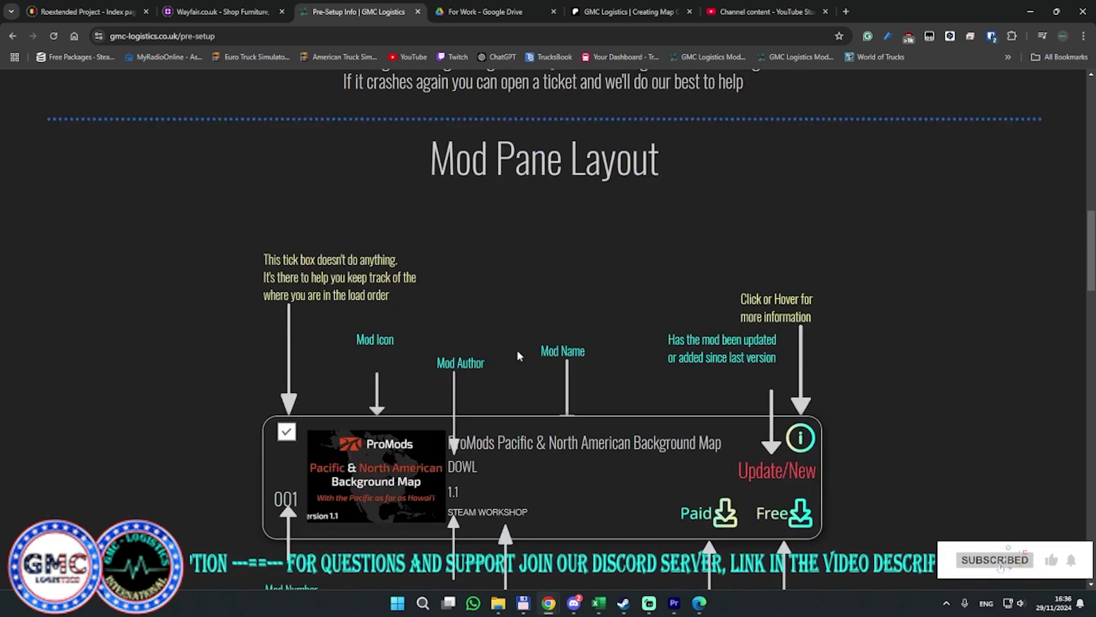
scroll(742, 384, "down", 4)
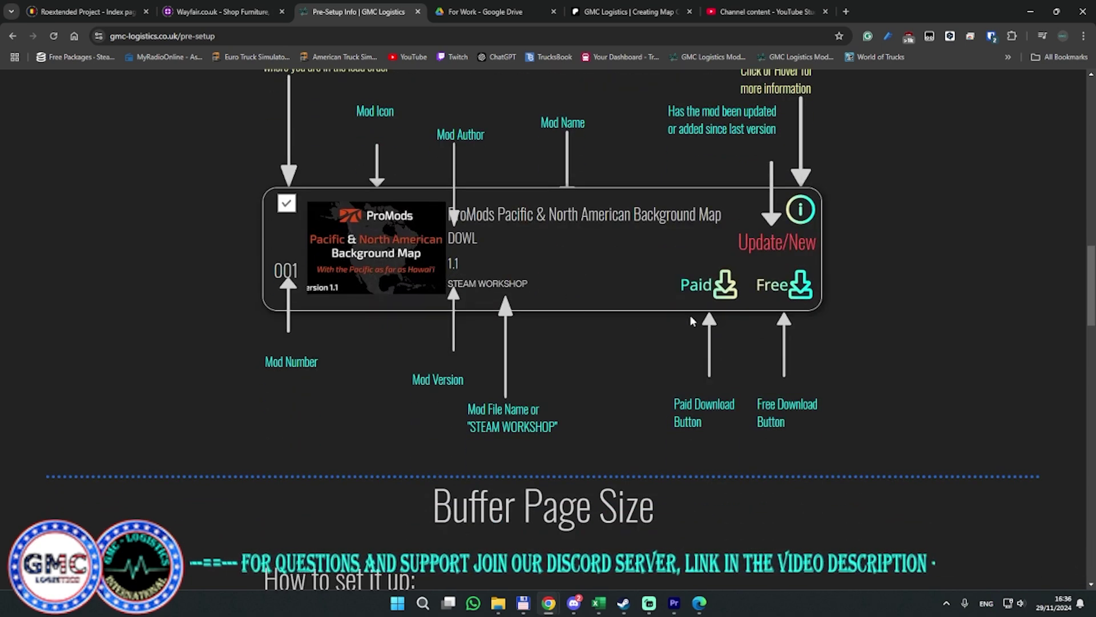
scroll(691, 320, "down", 5)
scroll(621, 324, "down", 4)
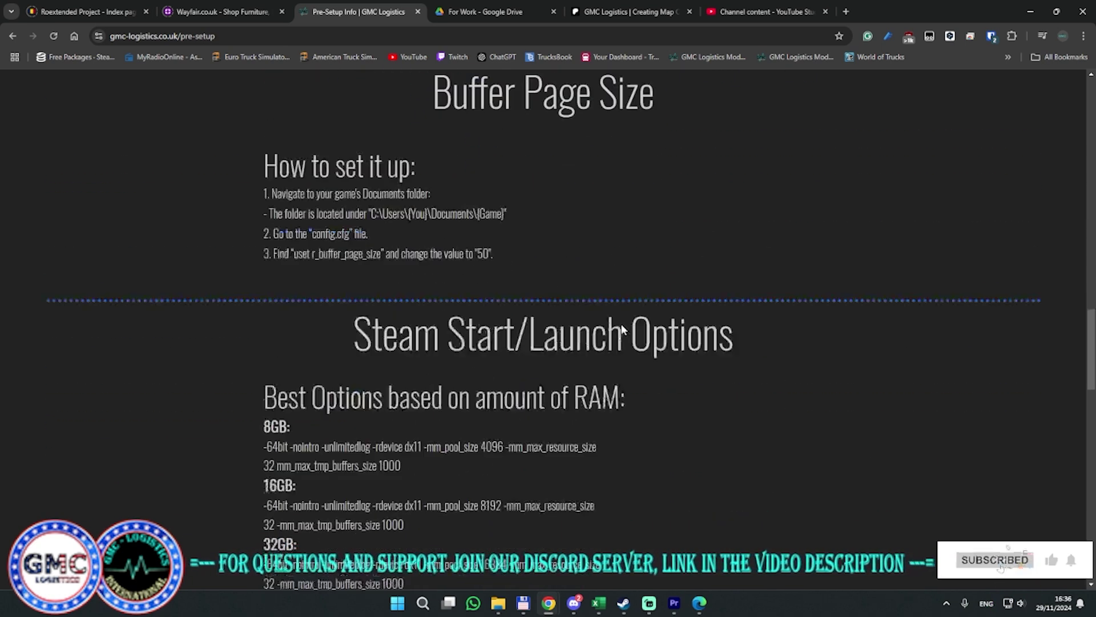
scroll(537, 285, "down", 2)
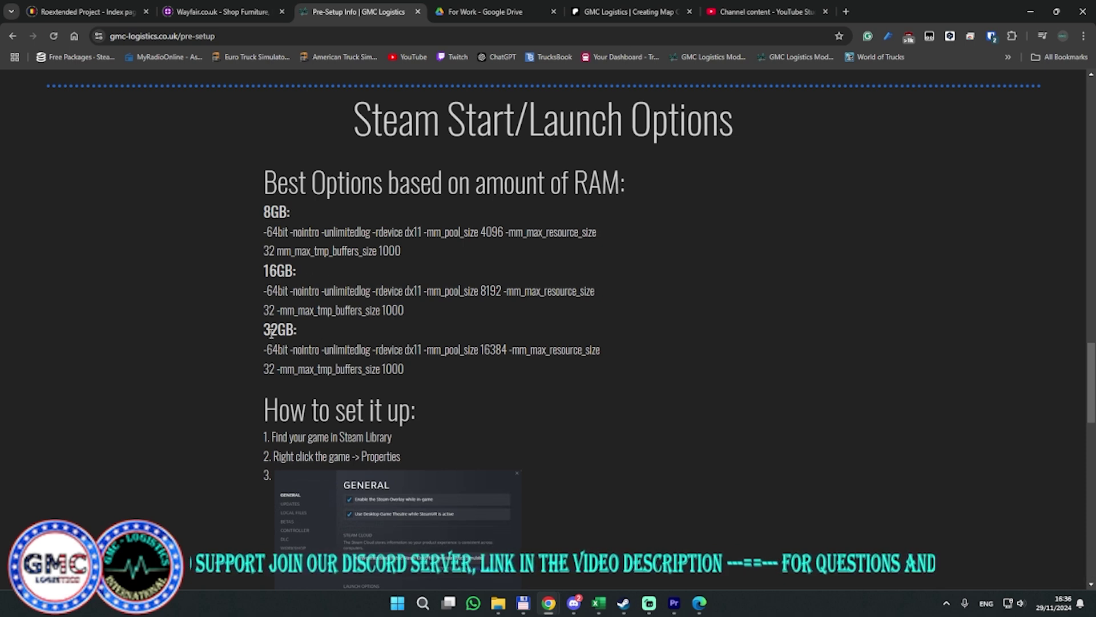
- Read through the launch option term explanations below the RAM options
scroll(536, 350, "down", 3)
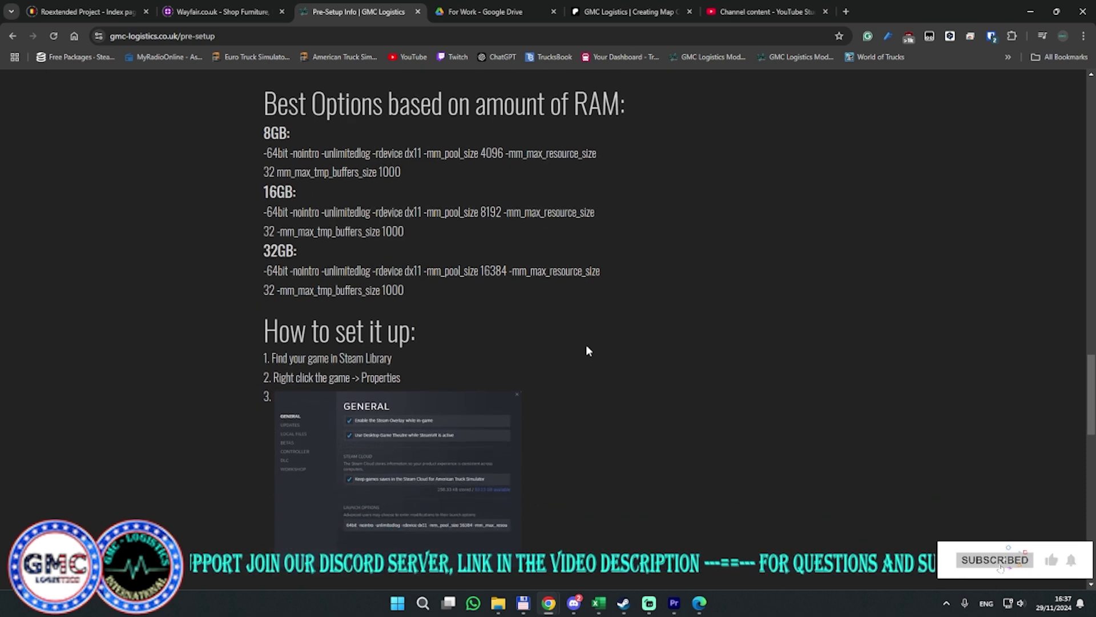
scroll(593, 356, "down", 4)
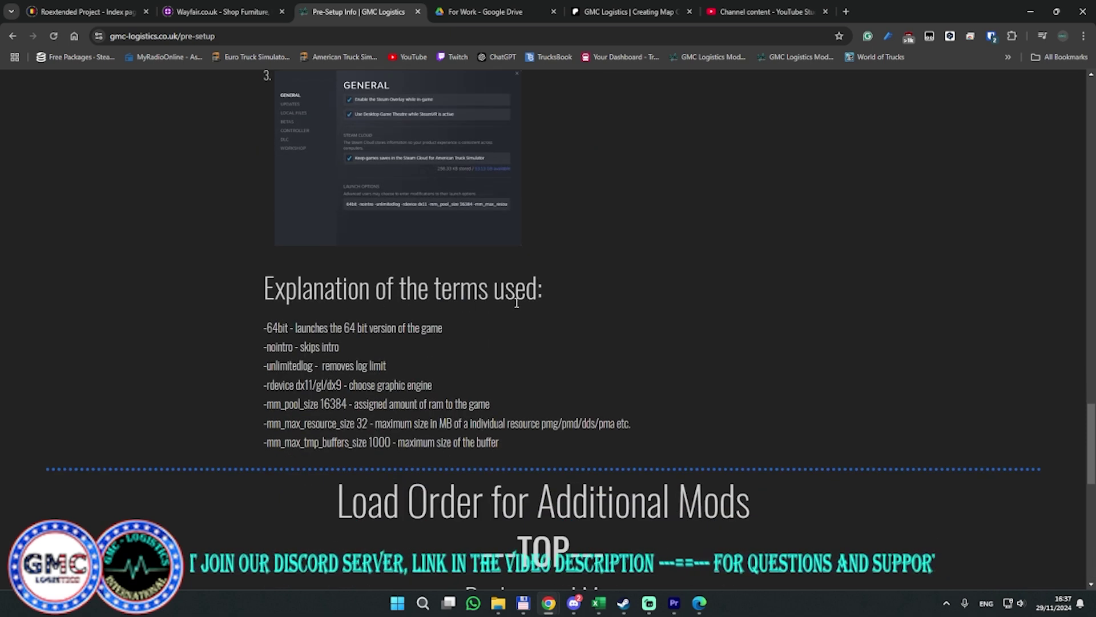
left_click_drag(261, 328, 544, 445)
left_click(344, 368)
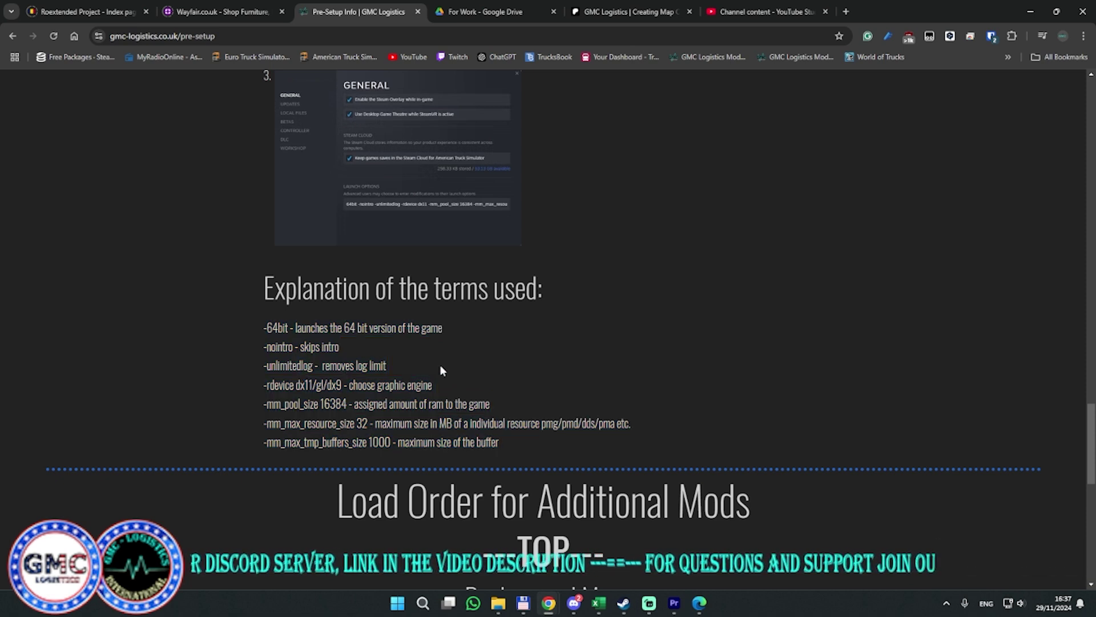
- Select the 32GB launch options string and bring up its copy menu
scroll(470, 336, "up", 6)
left_click_drag(408, 313, 264, 292)
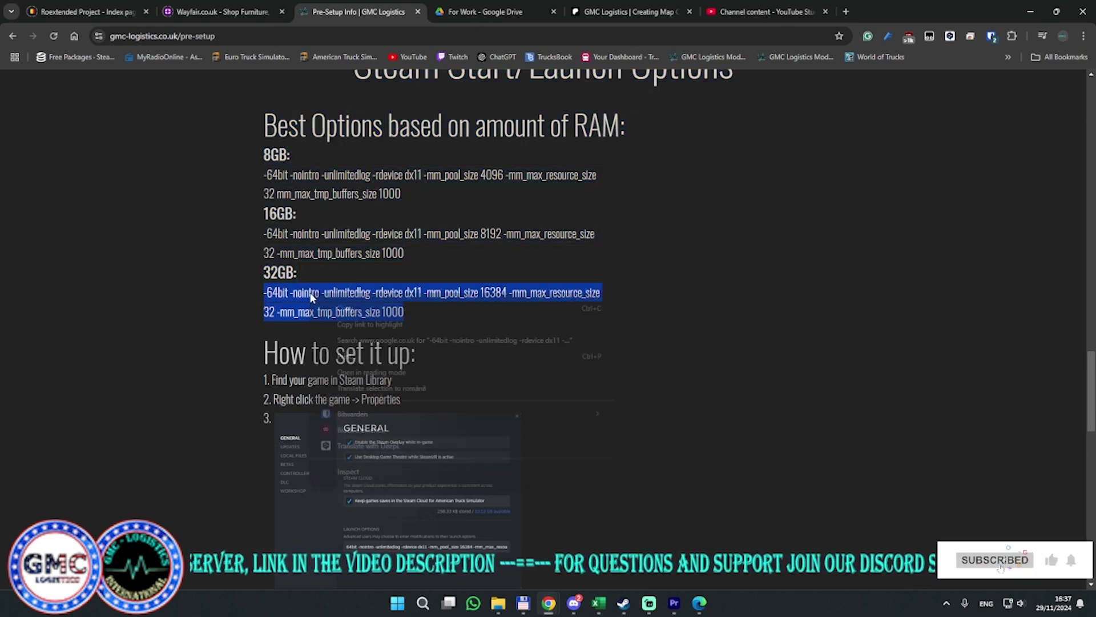
right_click(330, 300)
- Copy the 32GB string and paste it into Euro Truck Simulator 2's Steam launch options
left_click(355, 309)
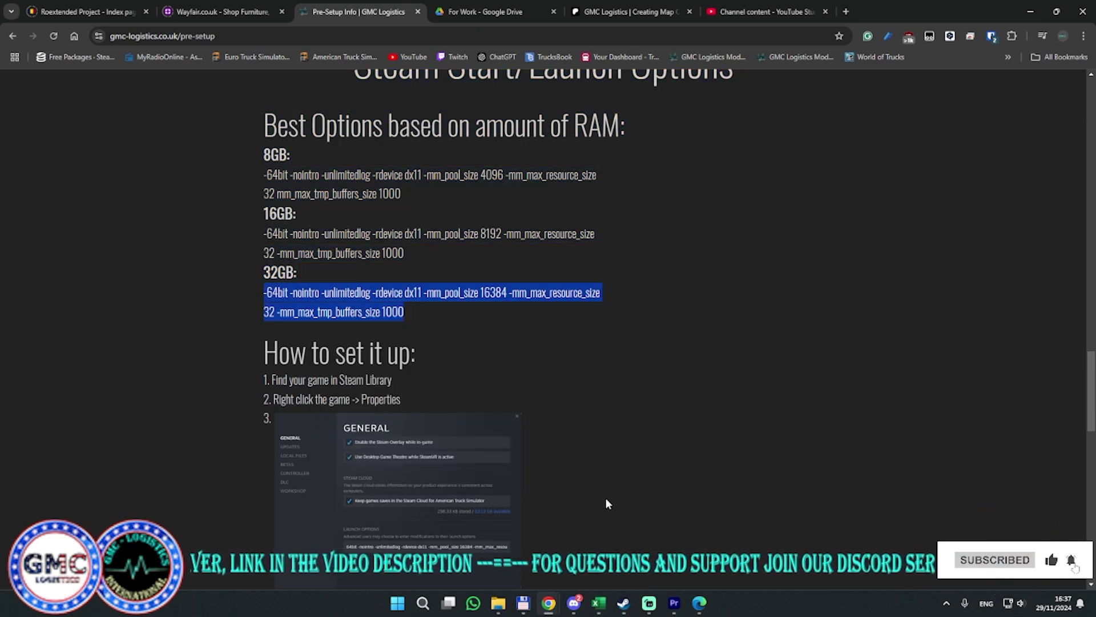
left_click(624, 603)
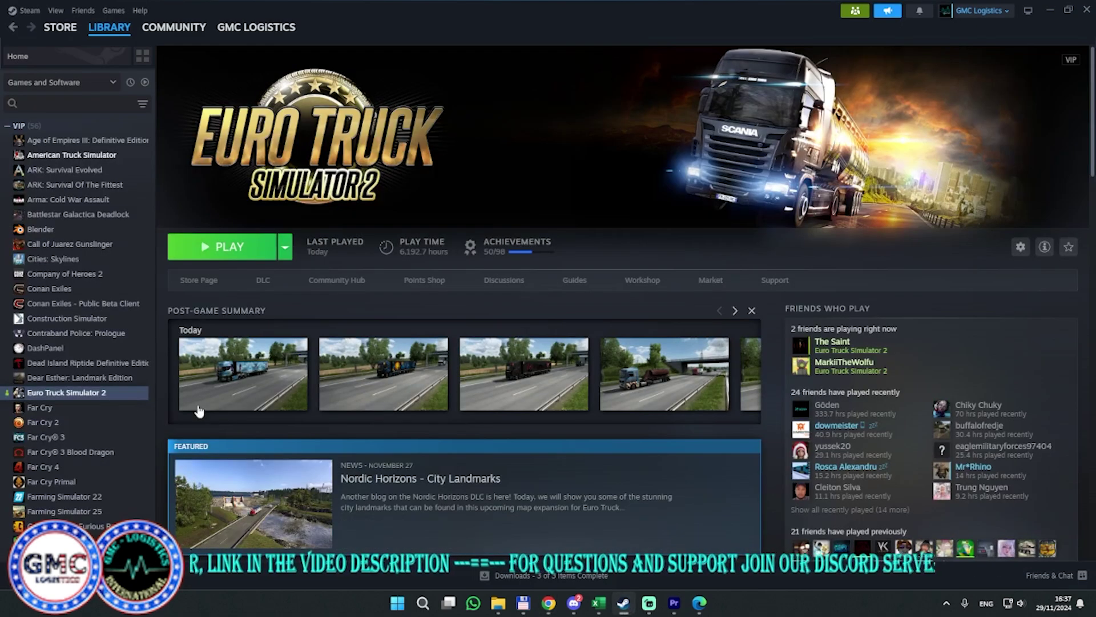
right_click(73, 394)
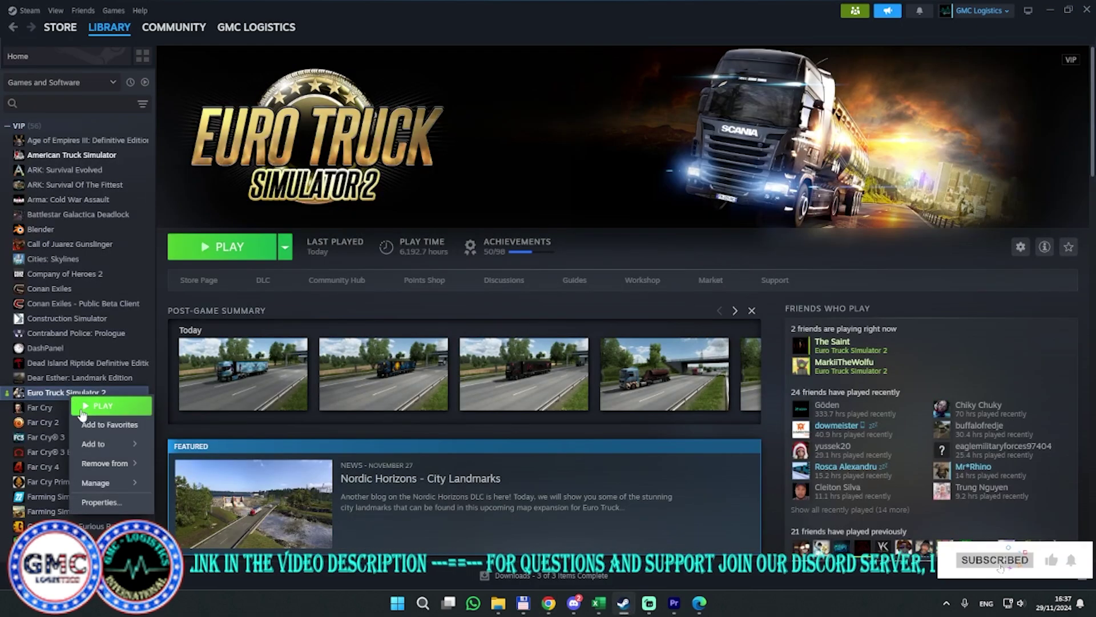
left_click(101, 502)
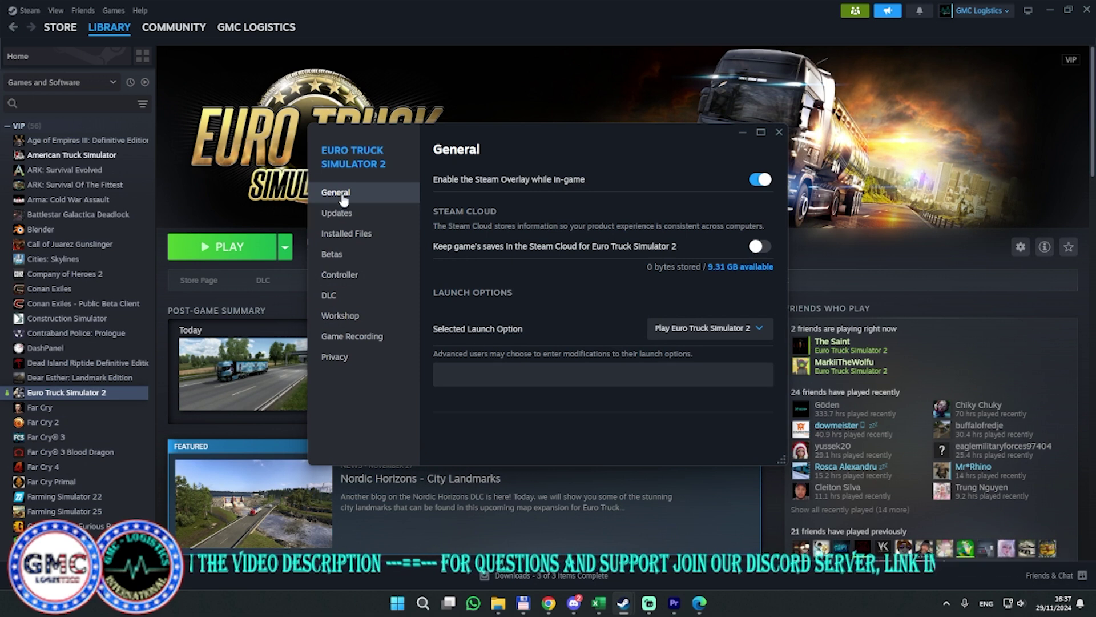
left_click(480, 371)
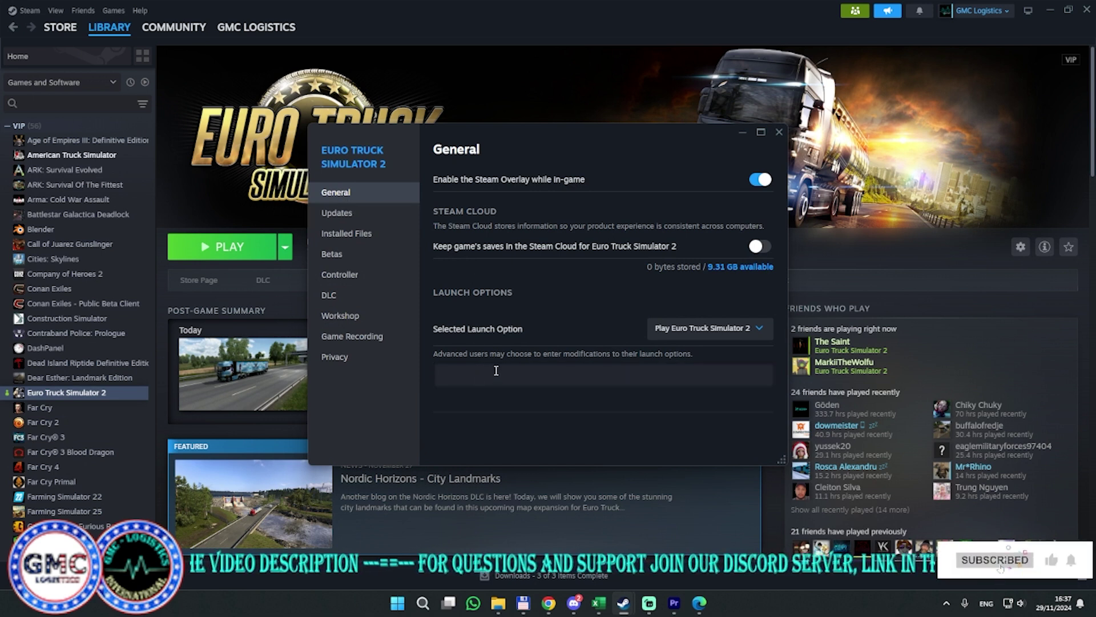
key("ctrl+v")
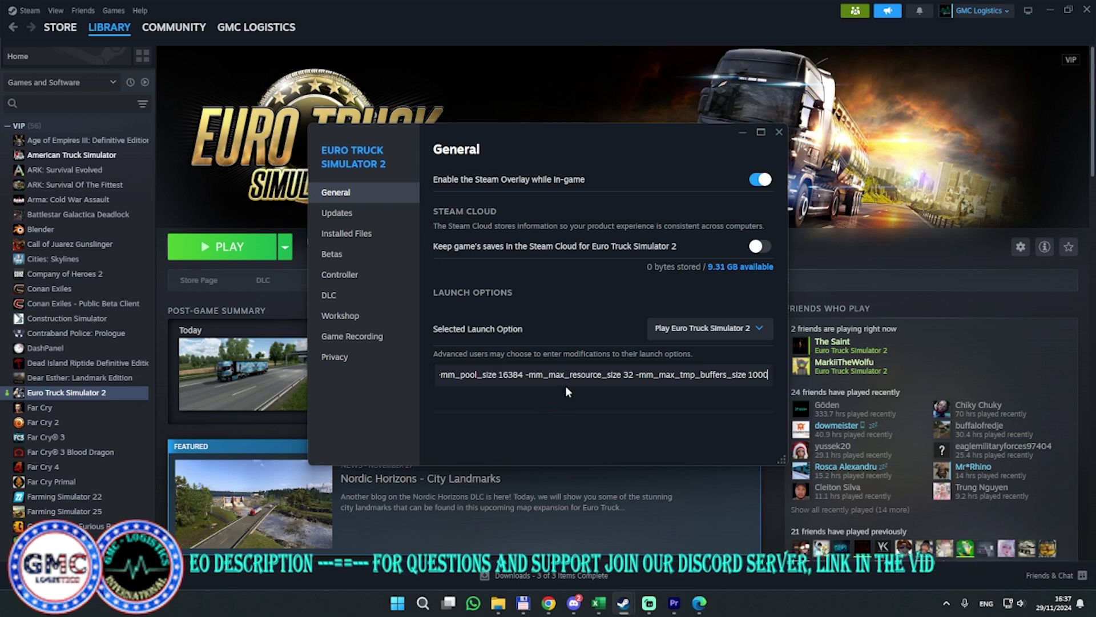
left_click(778, 133)
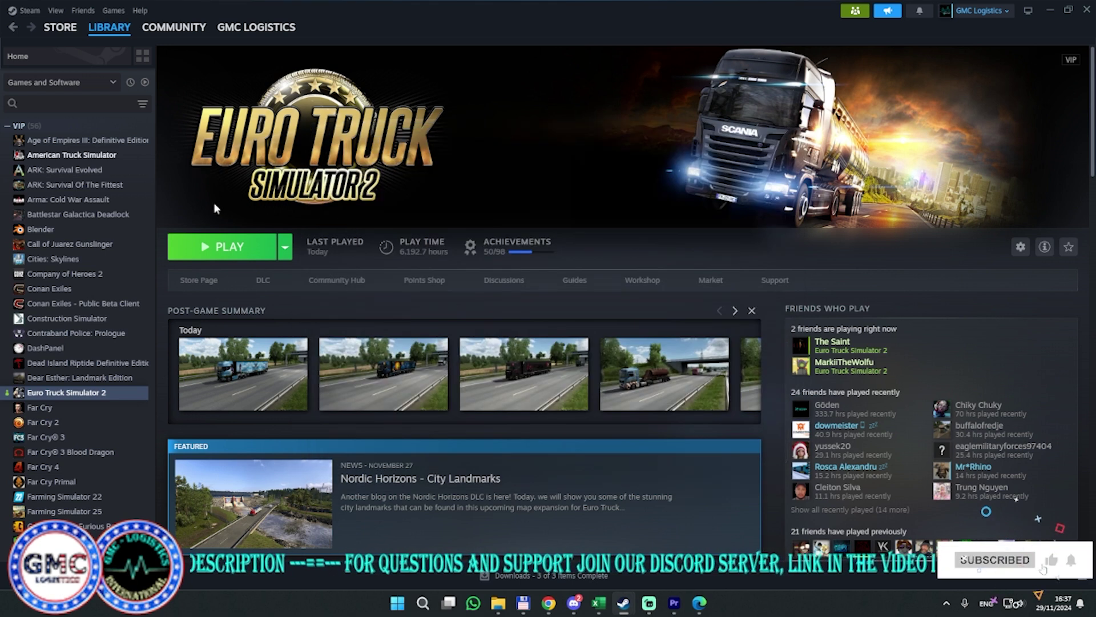
- Delete American Truck Simulator's previous -64bit launch options string in its Steam properties
left_click(80, 156)
right_click(80, 159)
left_click(102, 261)
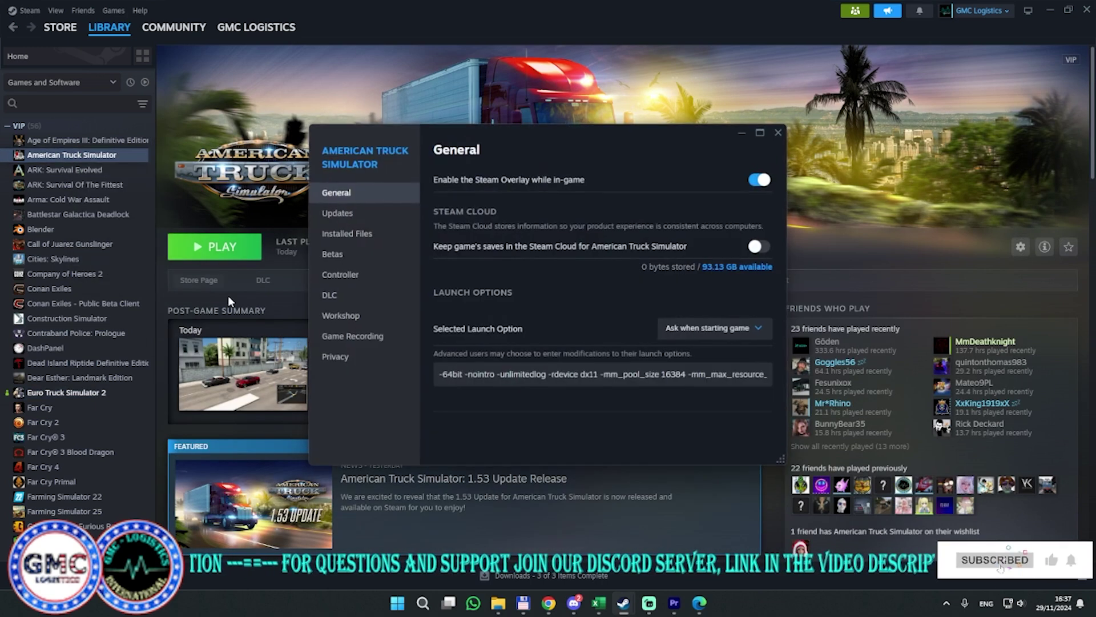
left_click(521, 380)
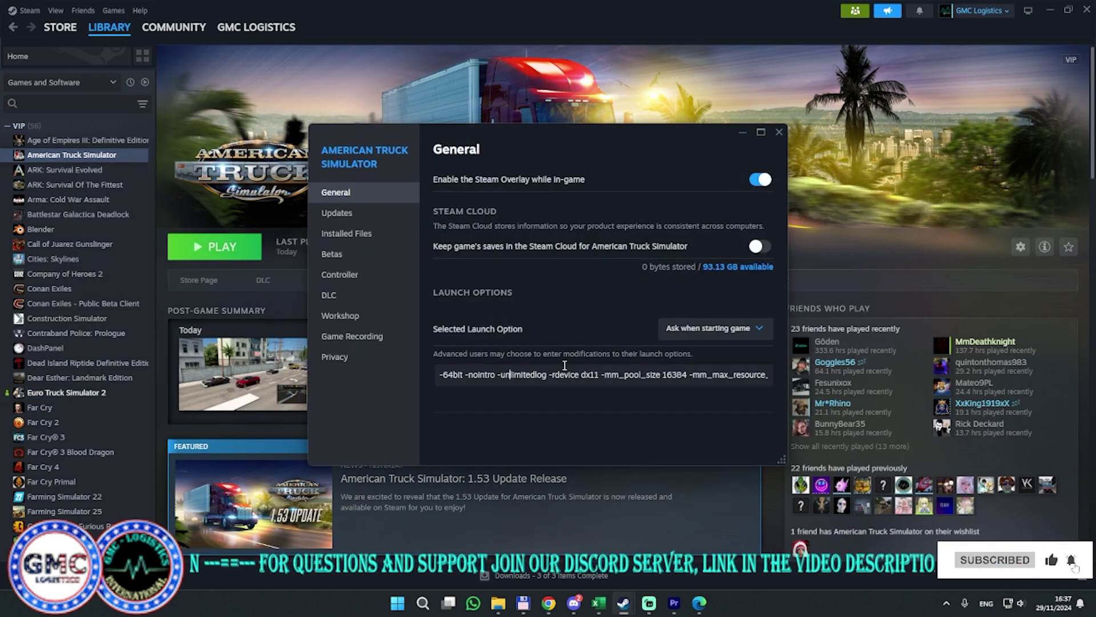
key("ctrl+a")
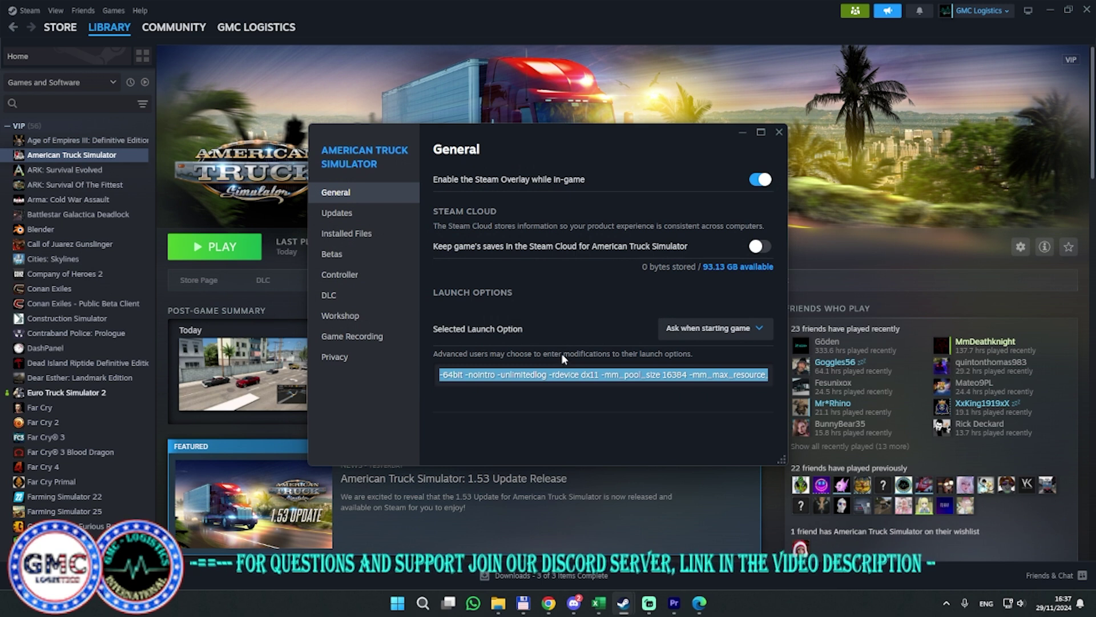
key("BackSpace")
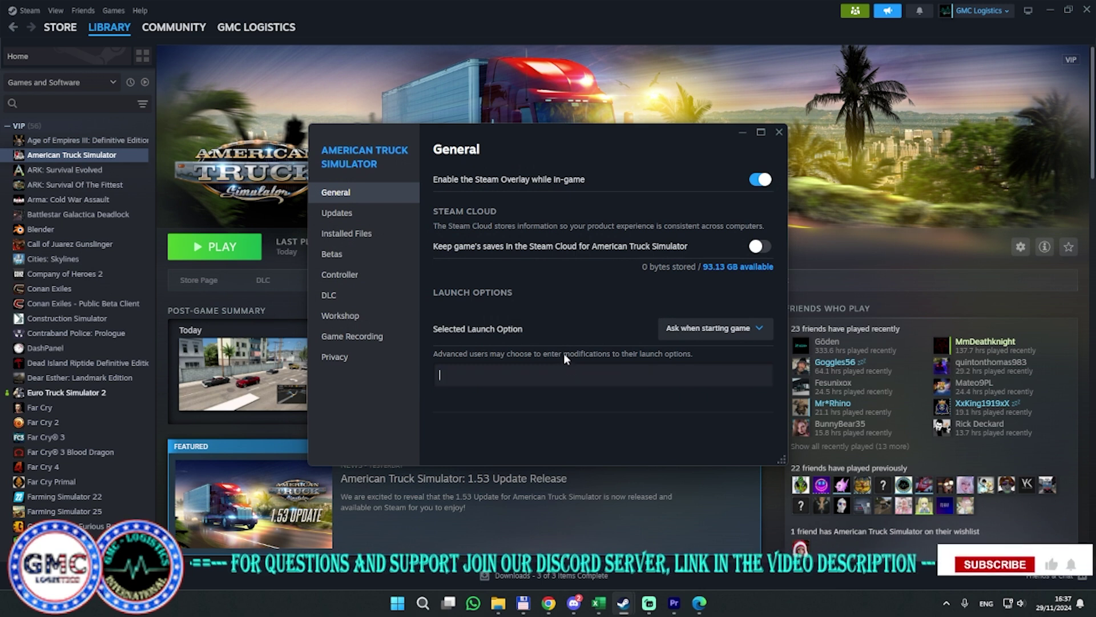
left_click(779, 133)
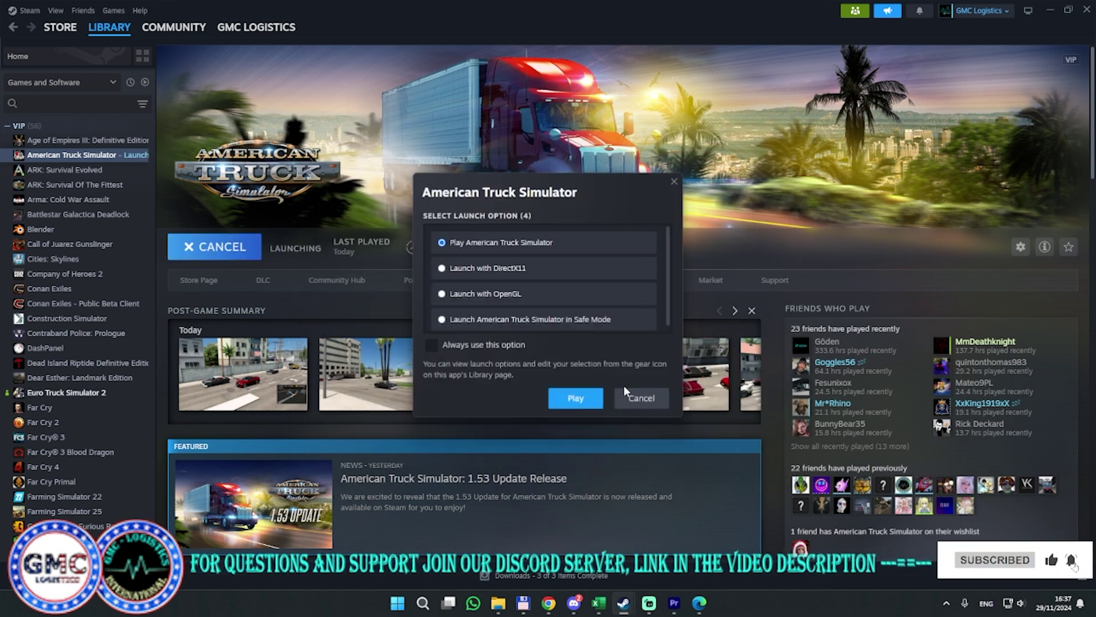
- Launch American Truck Simulator with the default option, accept the SDK notice, and quit from the main menu
left_click(574, 398)
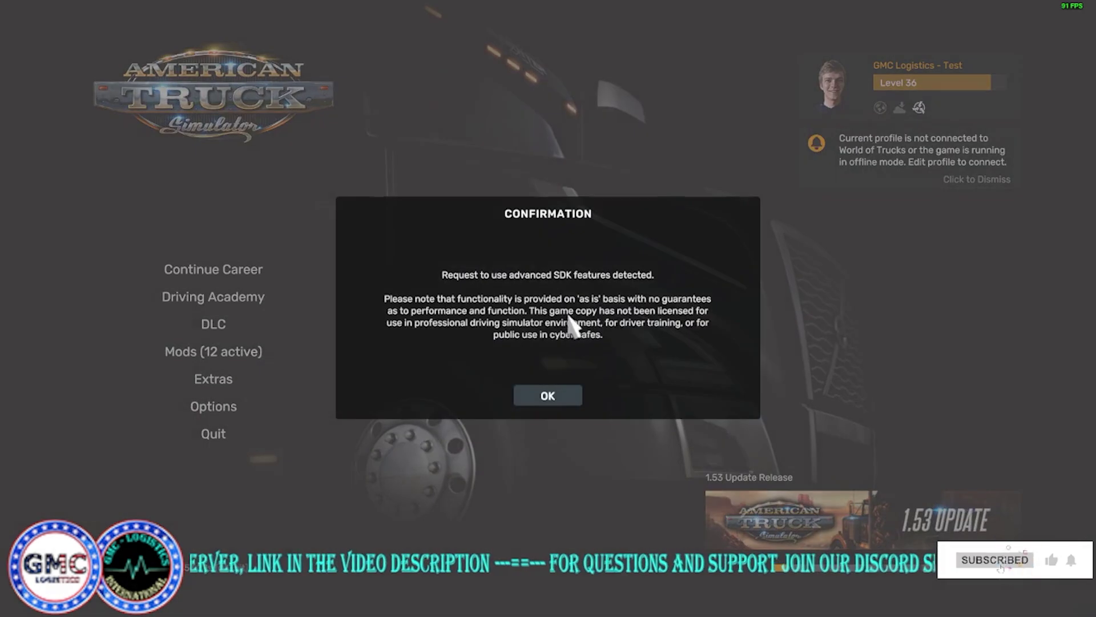
left_click(549, 405)
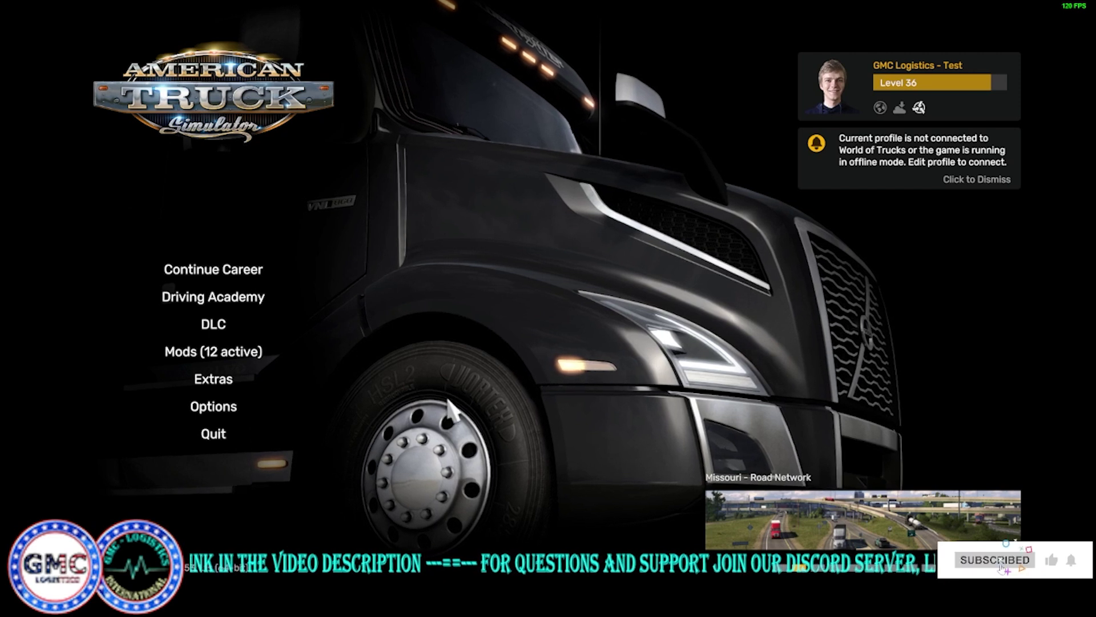
left_click(204, 436)
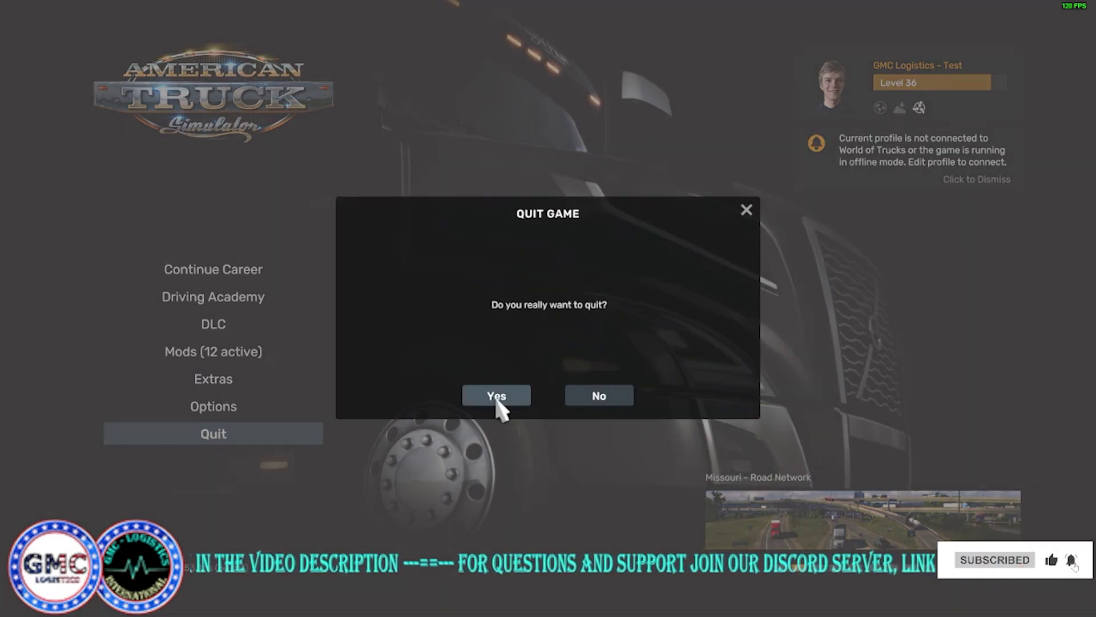
left_click(498, 398)
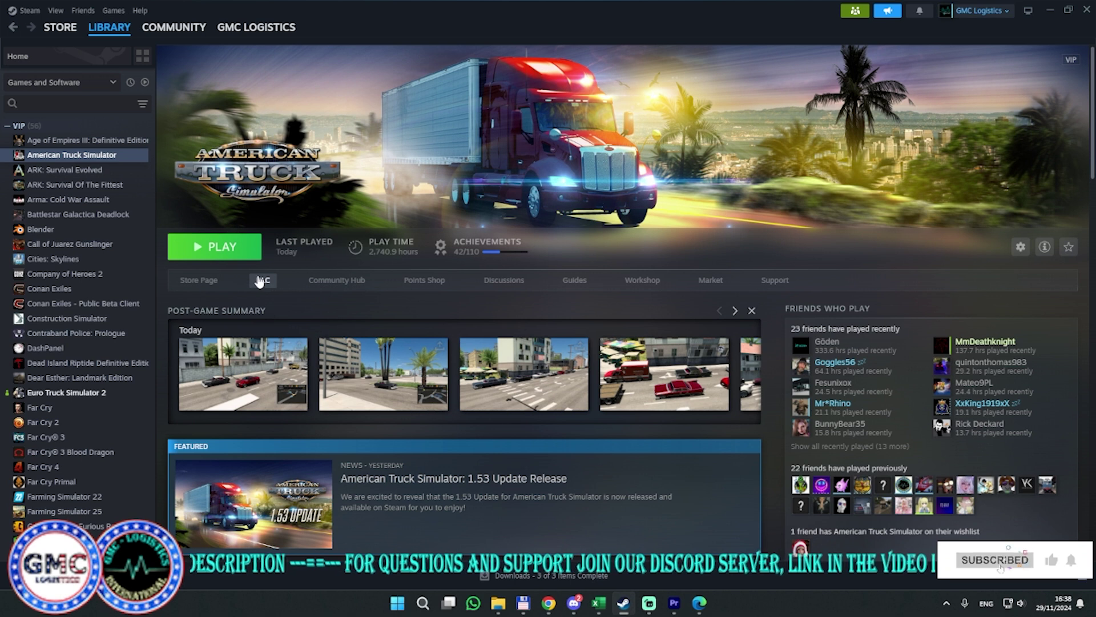
- Paste the 32GB string into American Truck Simulator's empty Steam launch options field
right_click(69, 157)
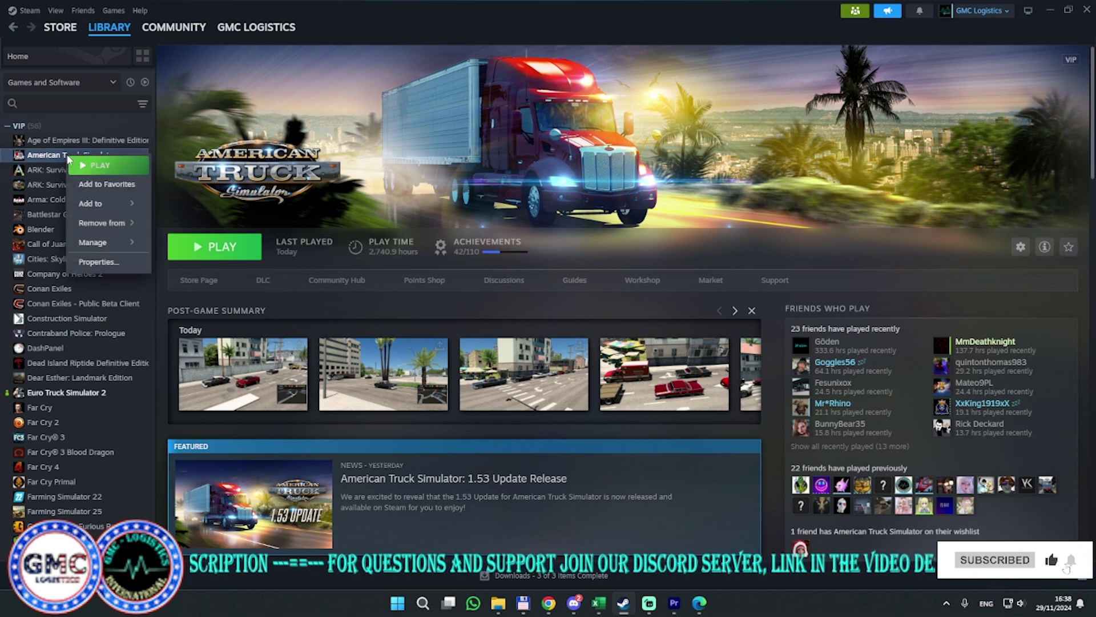
left_click(111, 260)
left_click(447, 371)
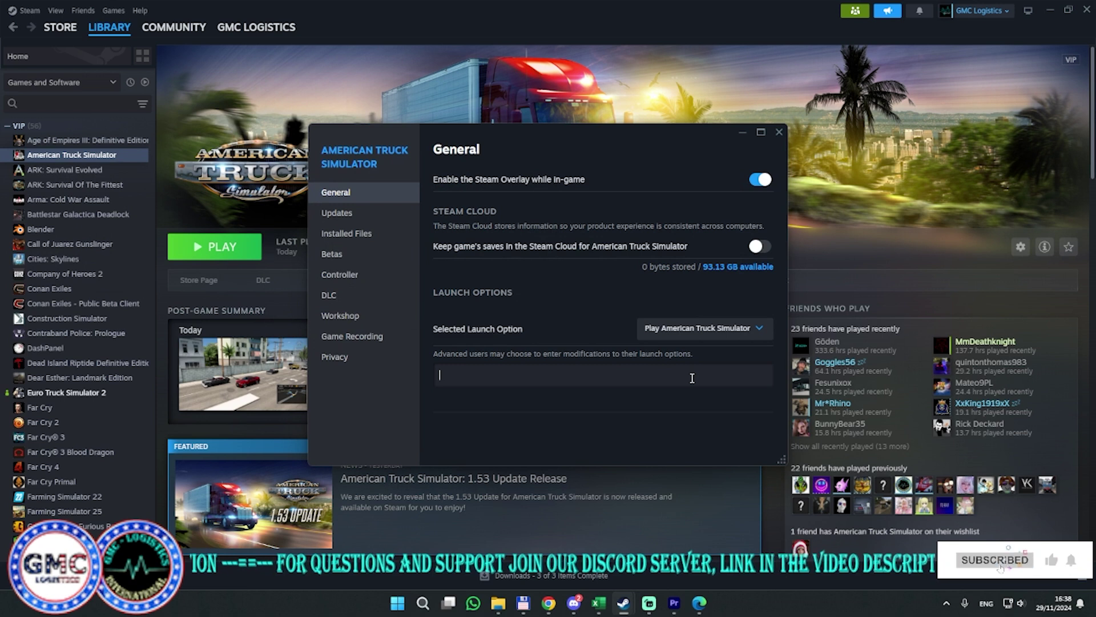
type("-mm_pool_size 16384 -mm_max_resource_size 32 -mm_max_tmp_buffers_size 1000")
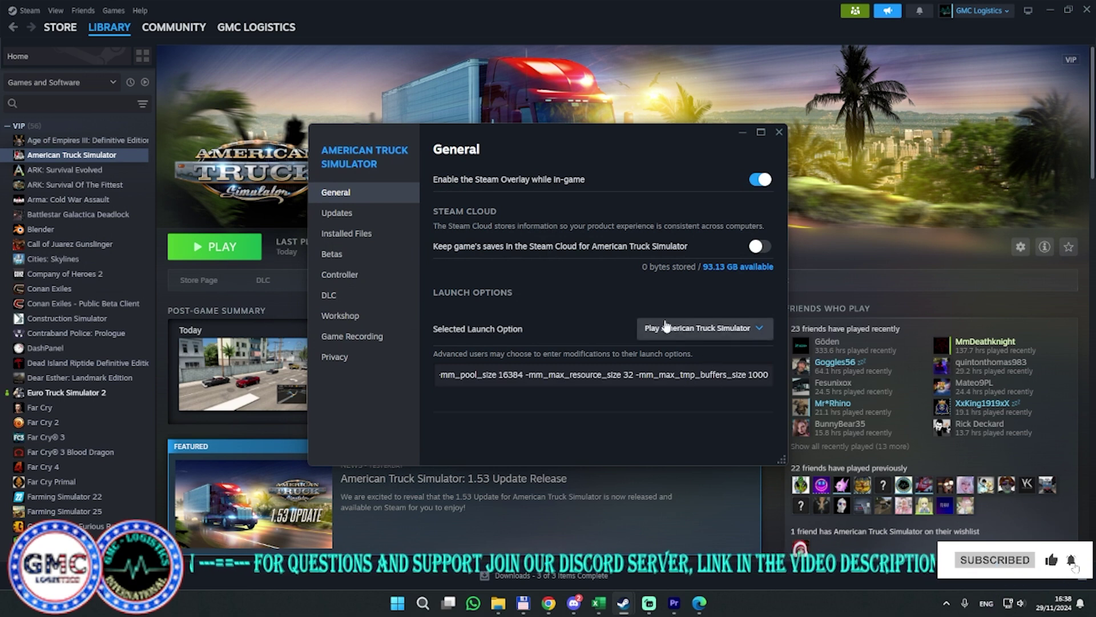
- Check the pasted string against the GMC pre-setup page, then close the properties
mouse_move(548, 603)
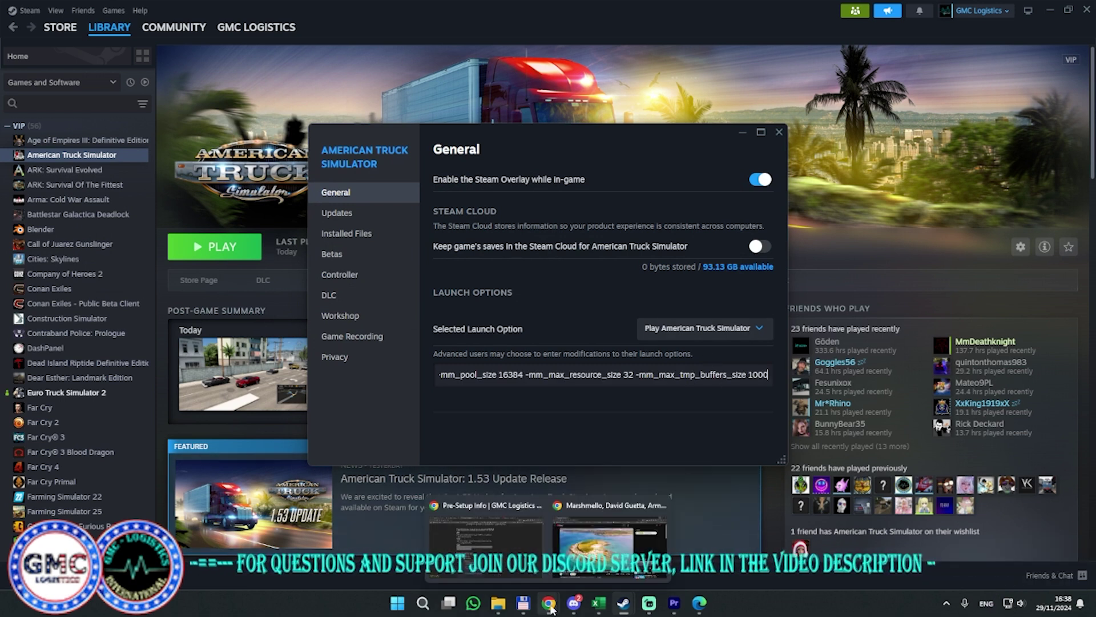
left_click(498, 558)
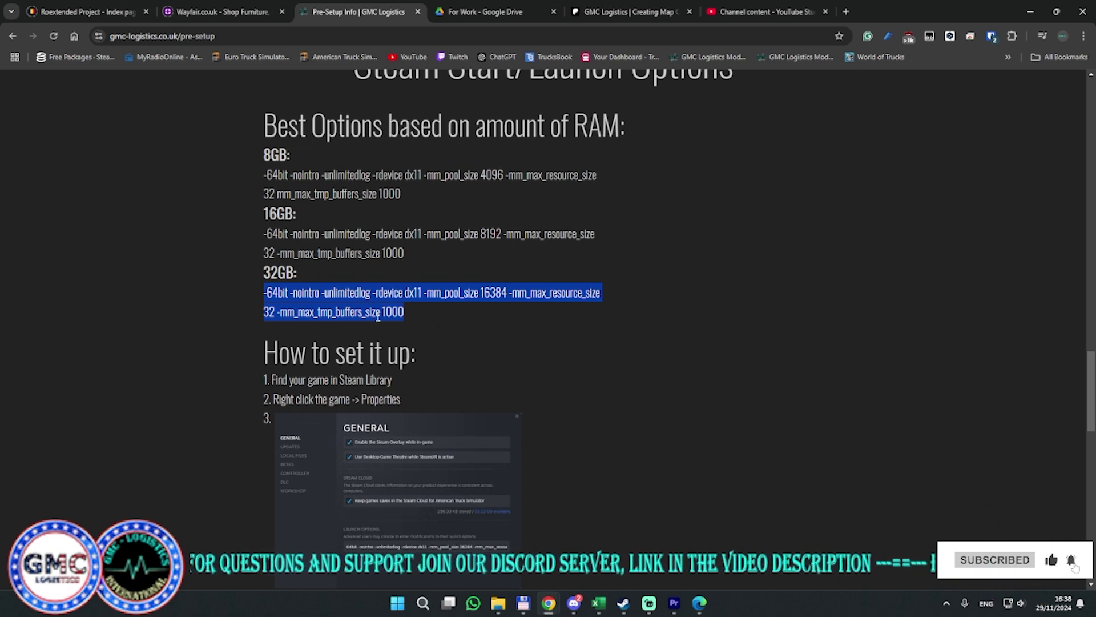
mouse_move(564, 604)
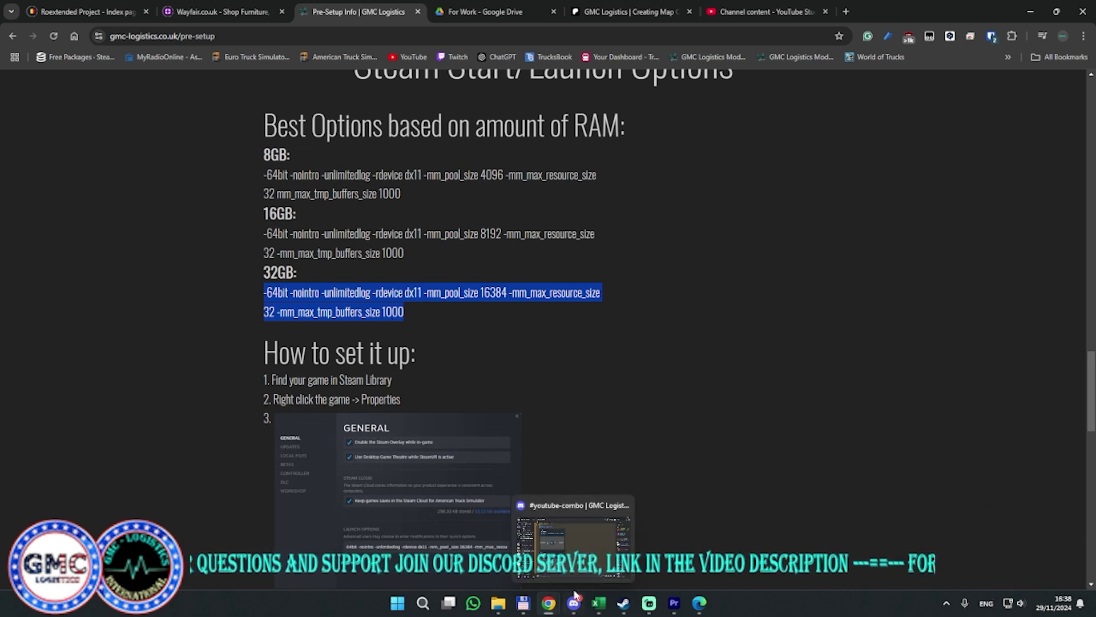
left_click(1031, 13)
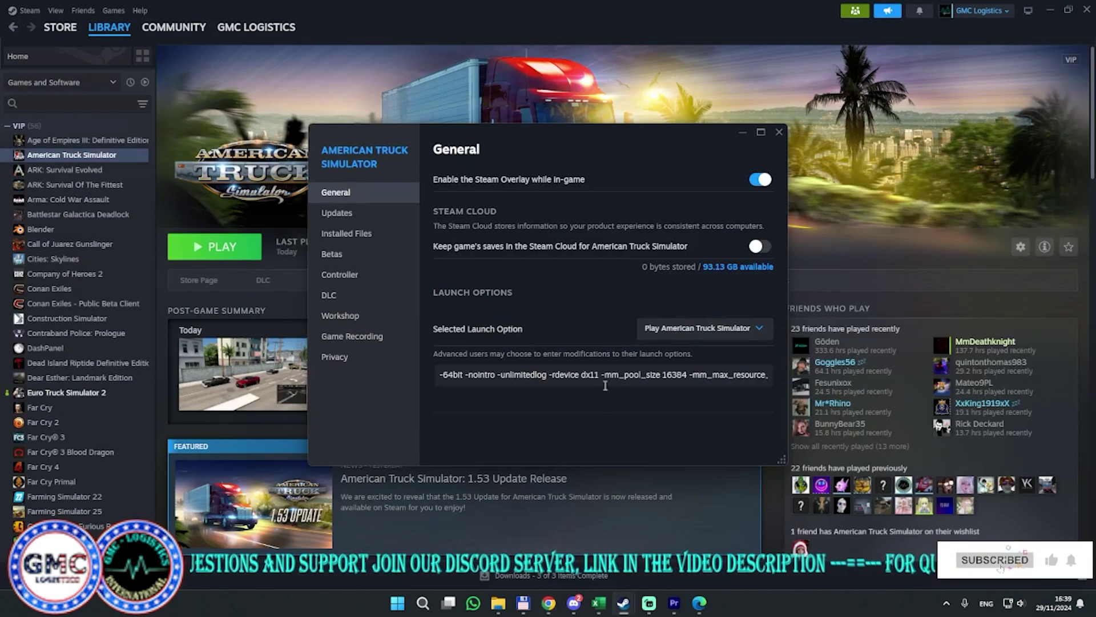
left_click(777, 133)
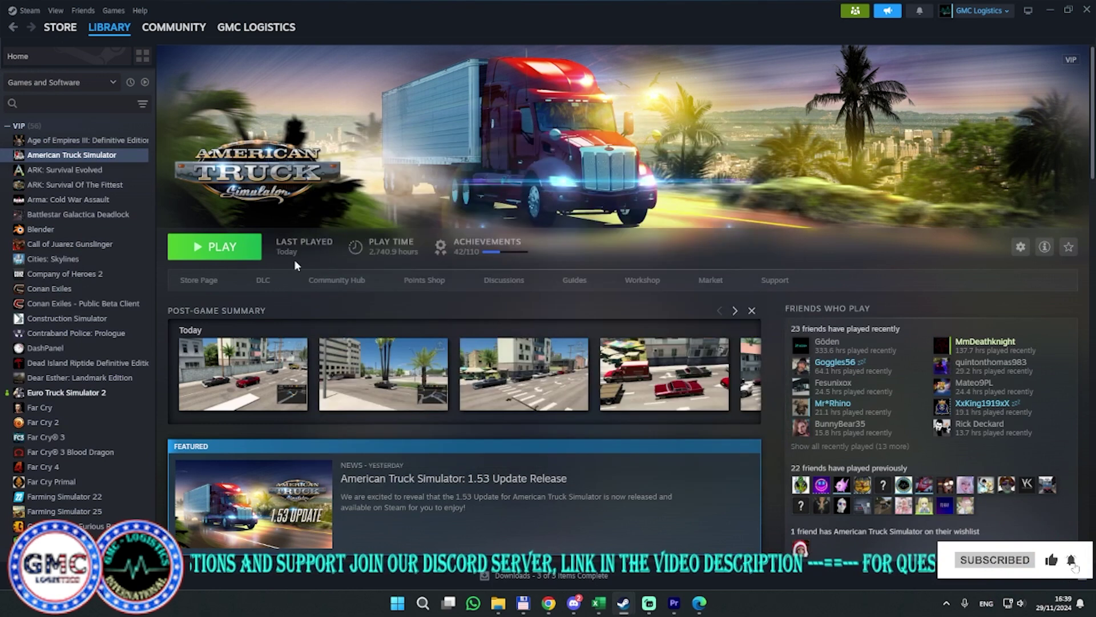
- Launch American Truck Simulator with the 32GB options, accept the SDK notice, then quit
left_click(214, 248)
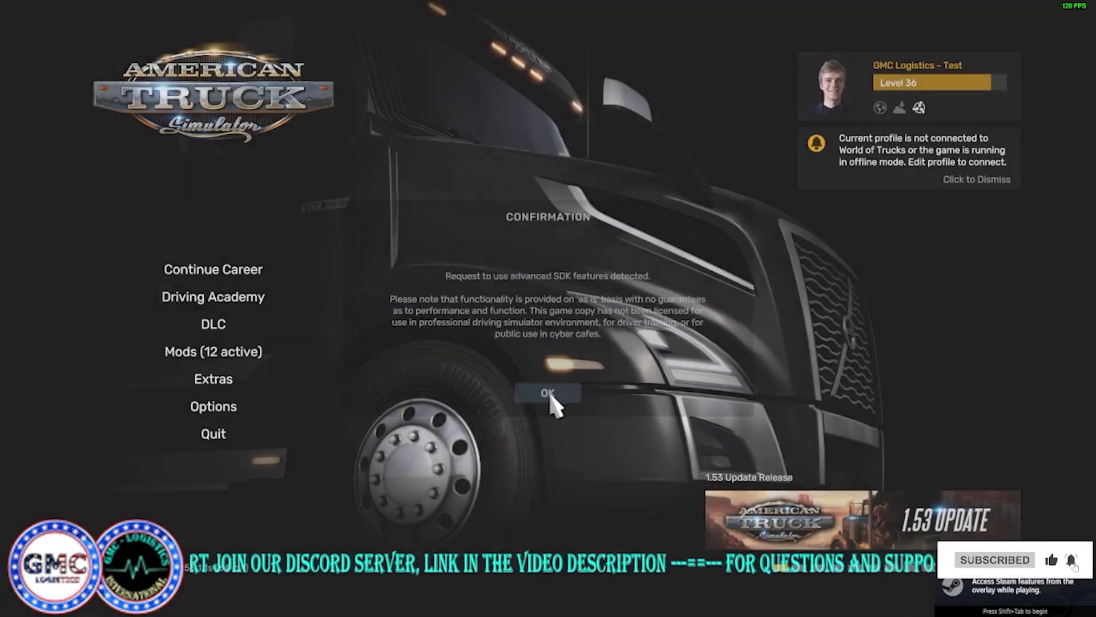
left_click(550, 393)
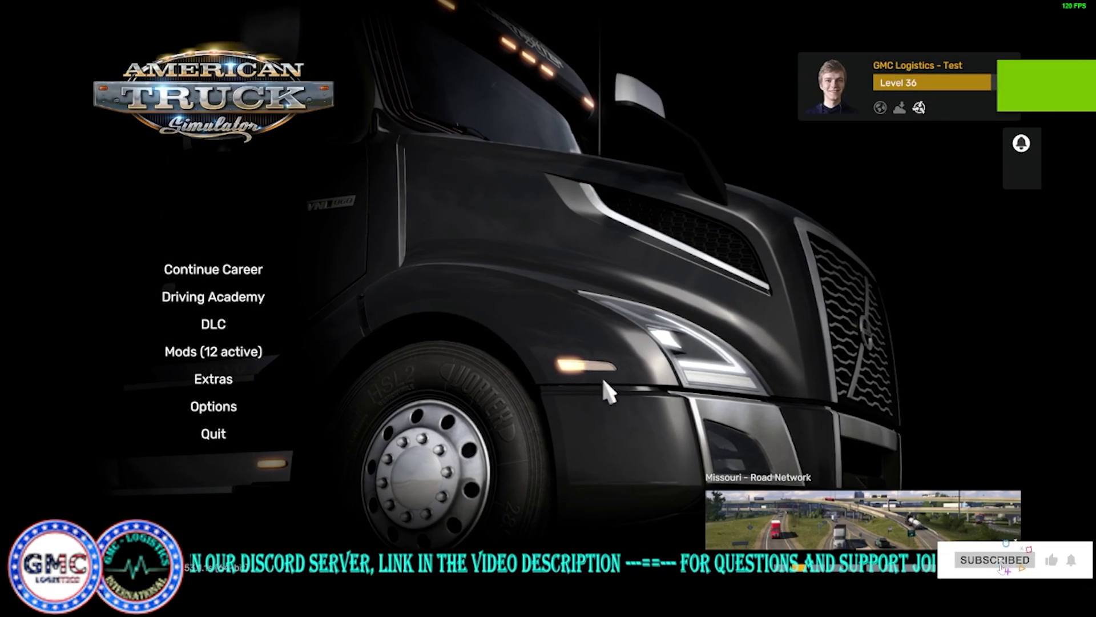
left_click(283, 435)
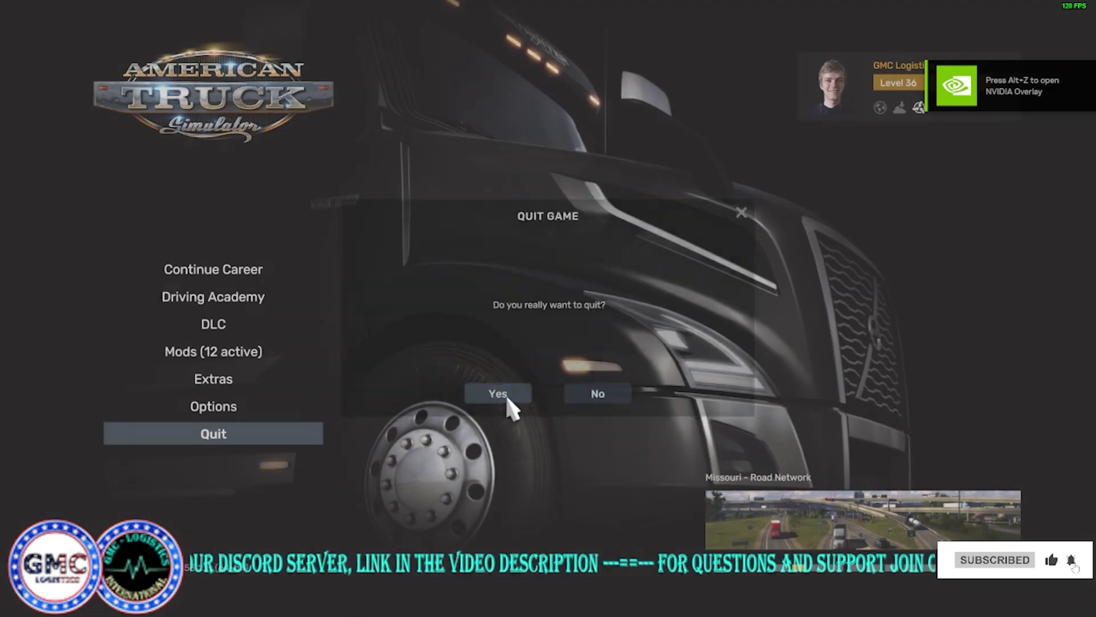
left_click(508, 397)
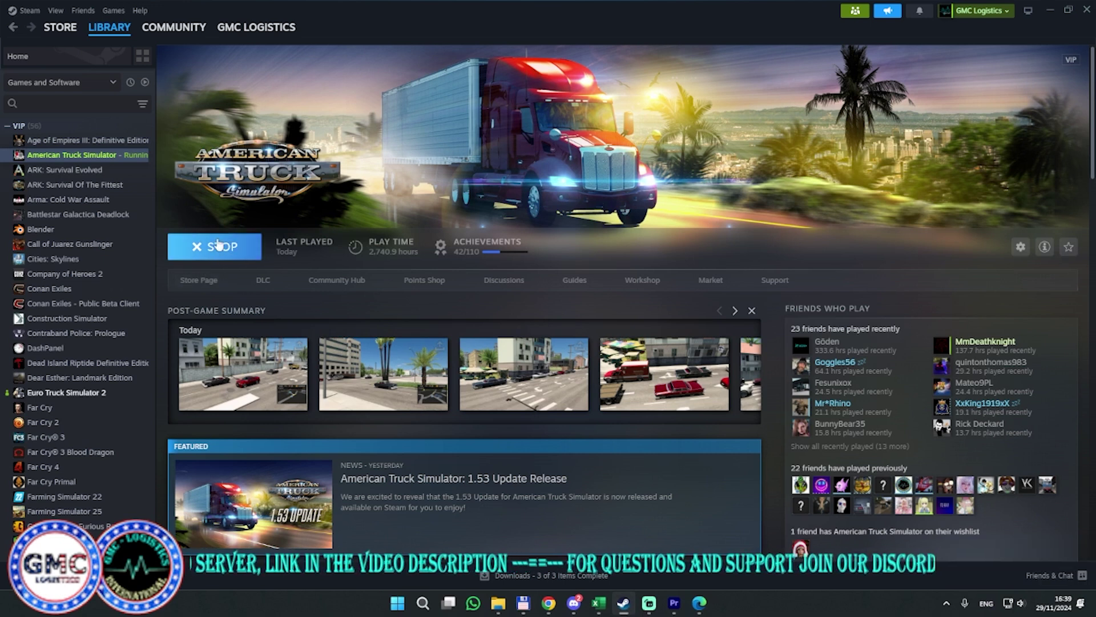
- Launch Euro Truck Simulator 2 from its library page, accept the SDK notice, then quit
left_click(68, 392)
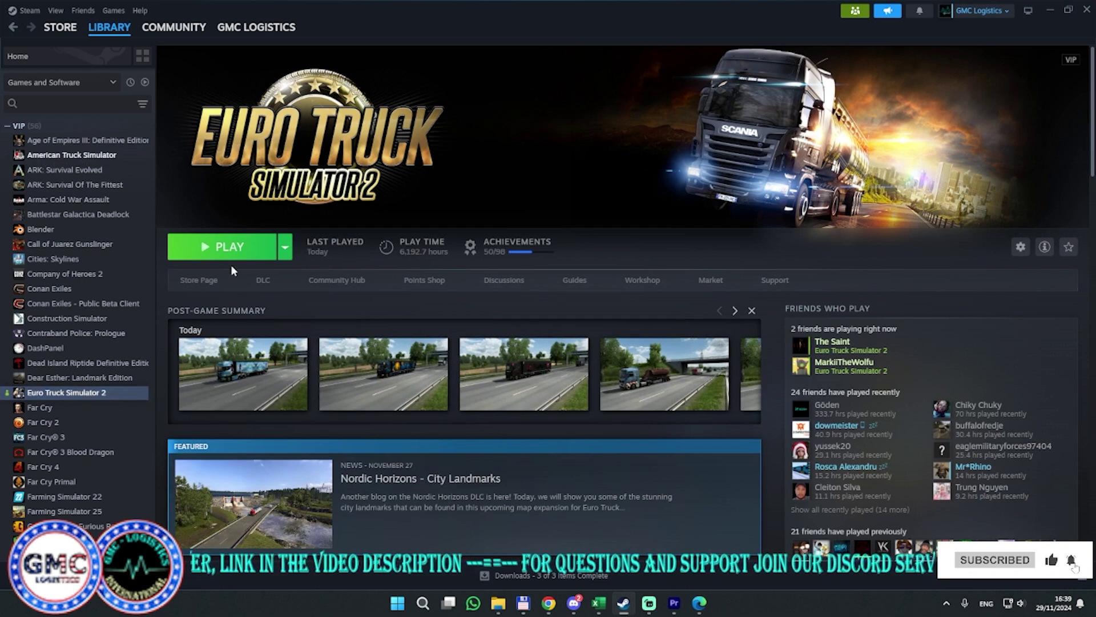
key("Return")
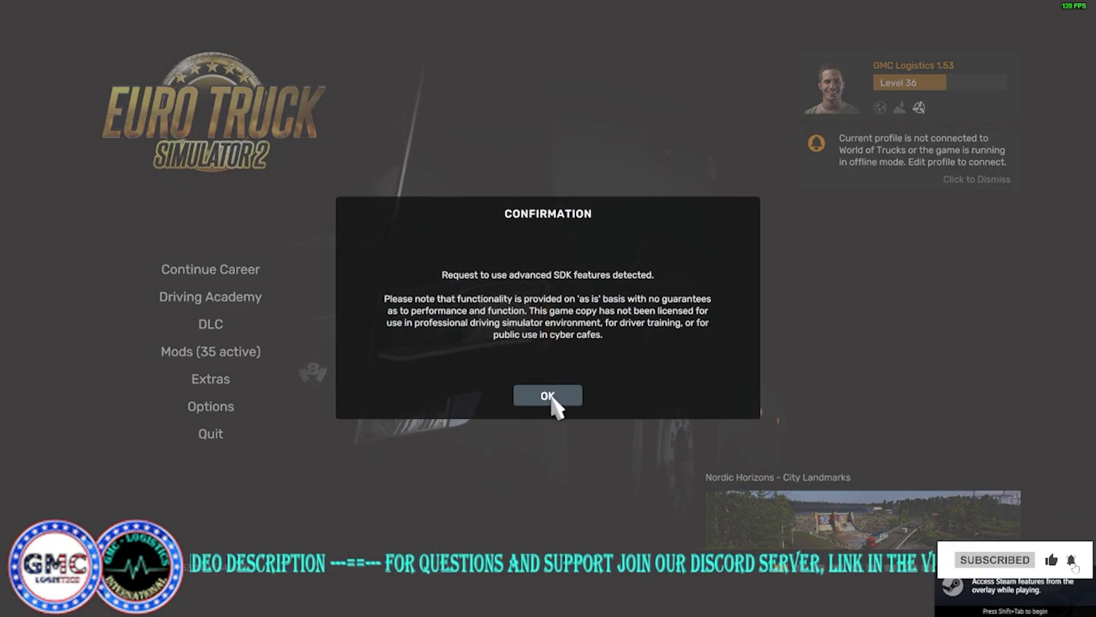
left_click(552, 395)
left_click(311, 431)
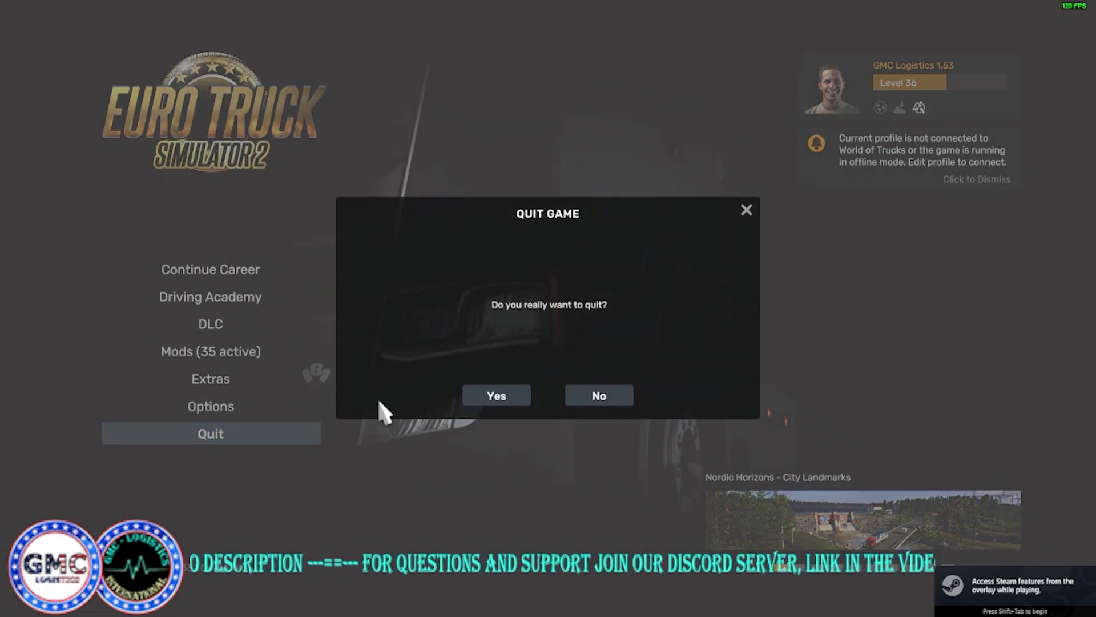
left_click(505, 396)
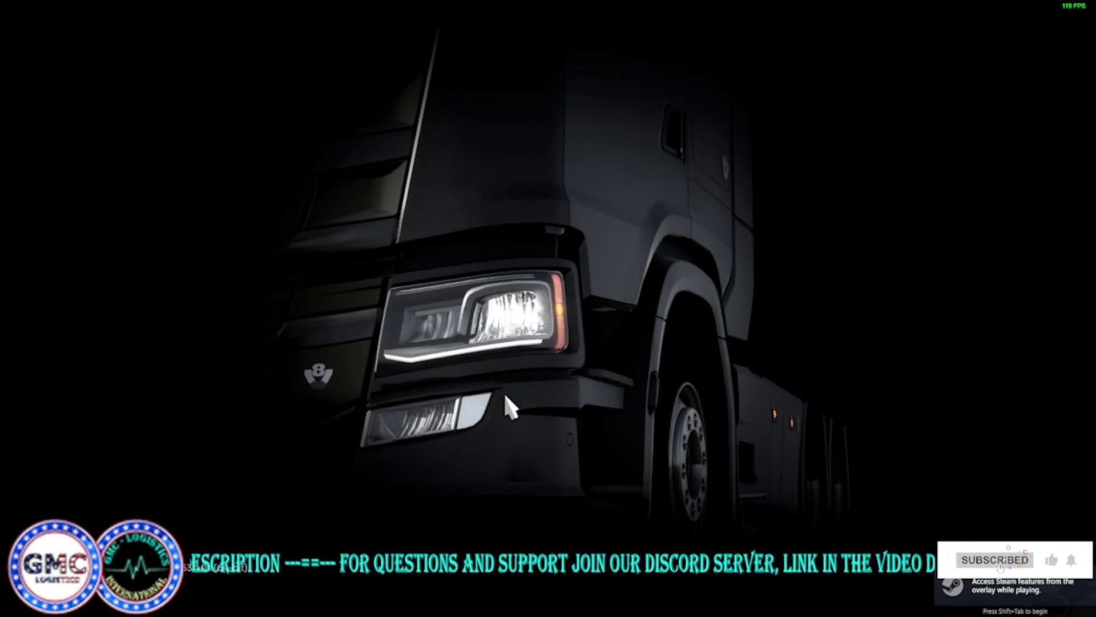